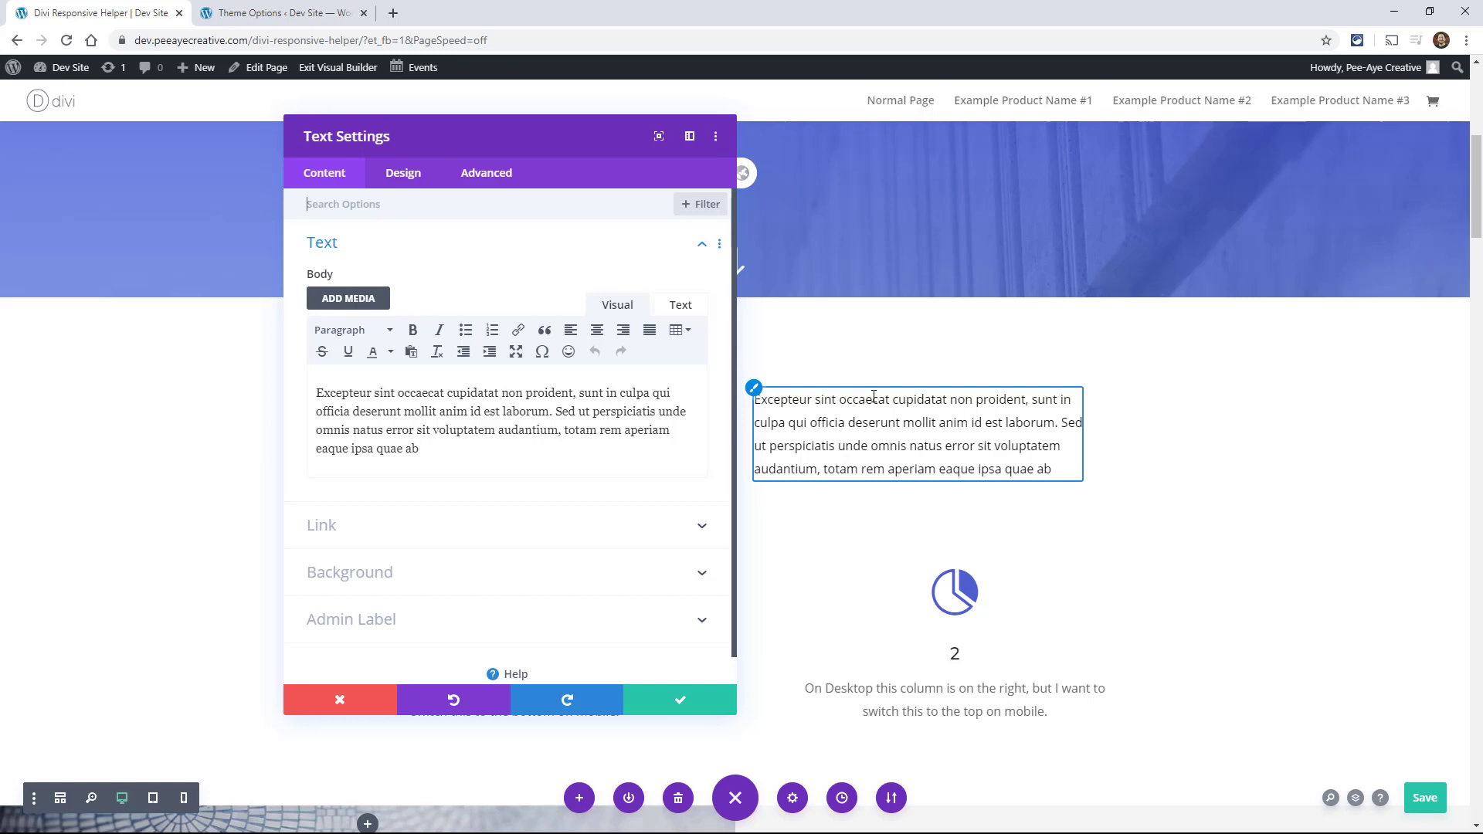
# Step: Enable responsive options for the text module's Text Font and set the desktop font to ABeeZee
pyautogui.moveTo(595, 139); pyautogui.dragTo(1146, 105)
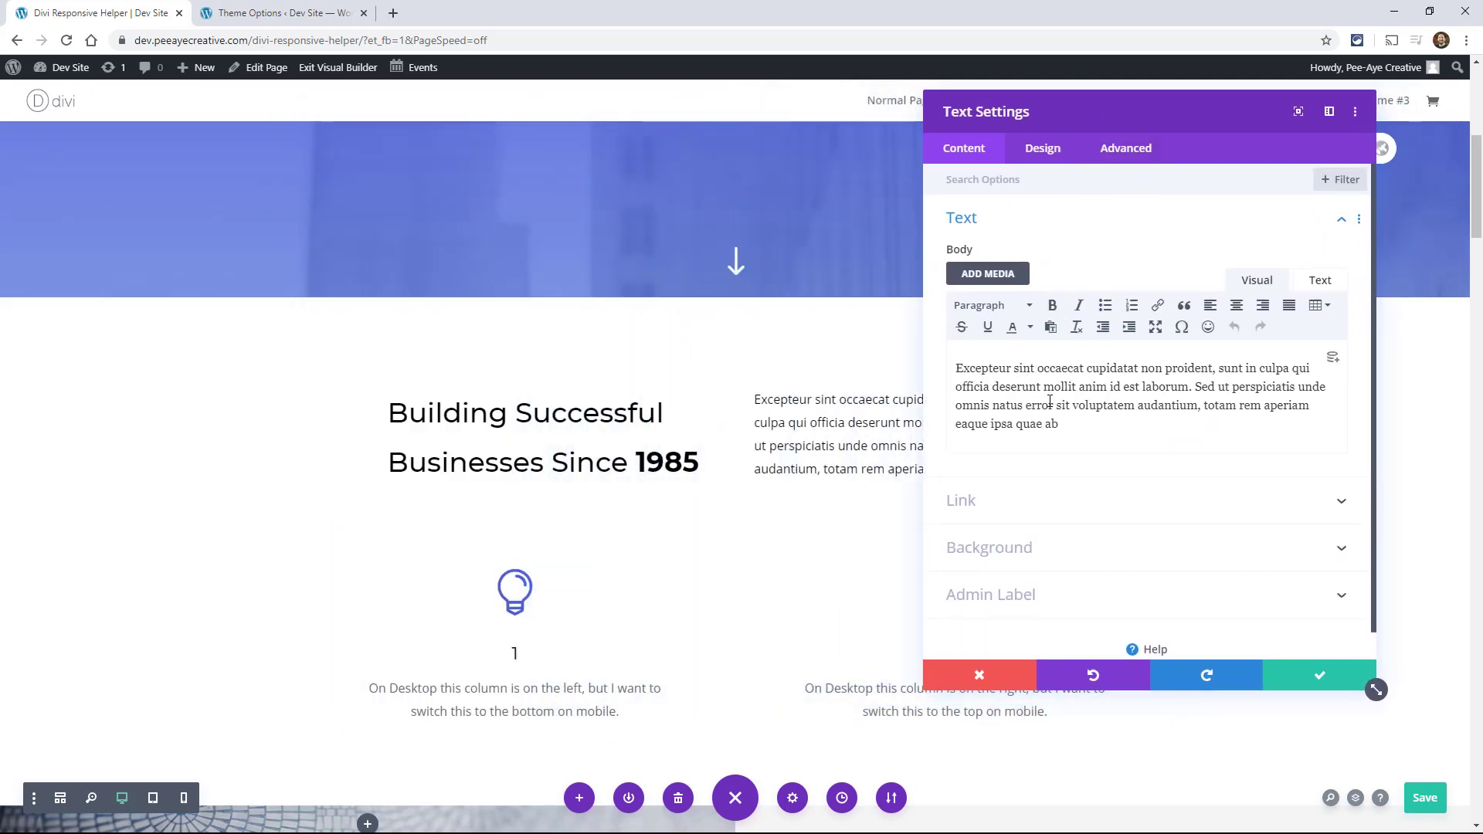
pyautogui.click(1043, 149)
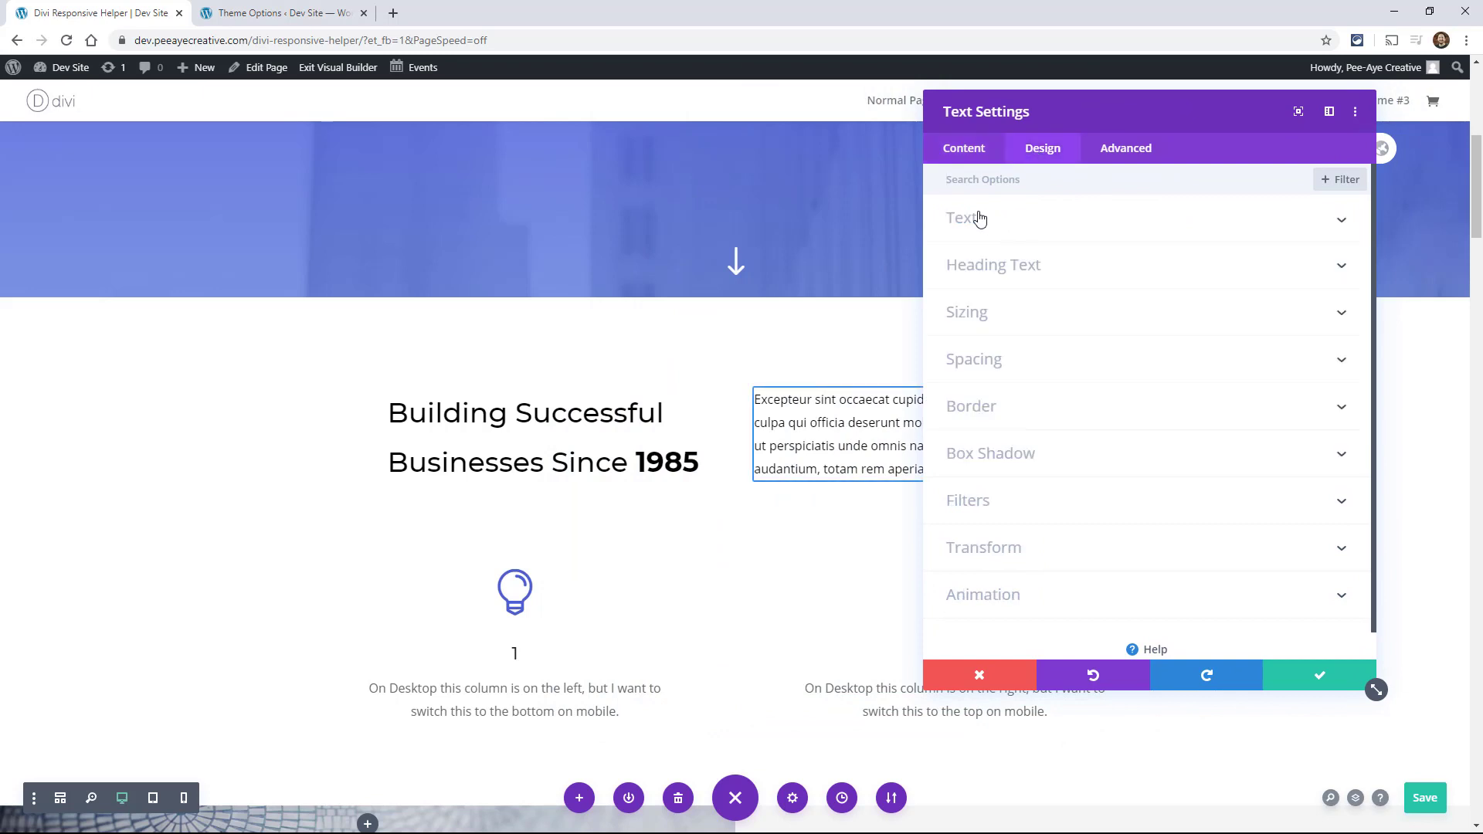
pyautogui.click(980, 219)
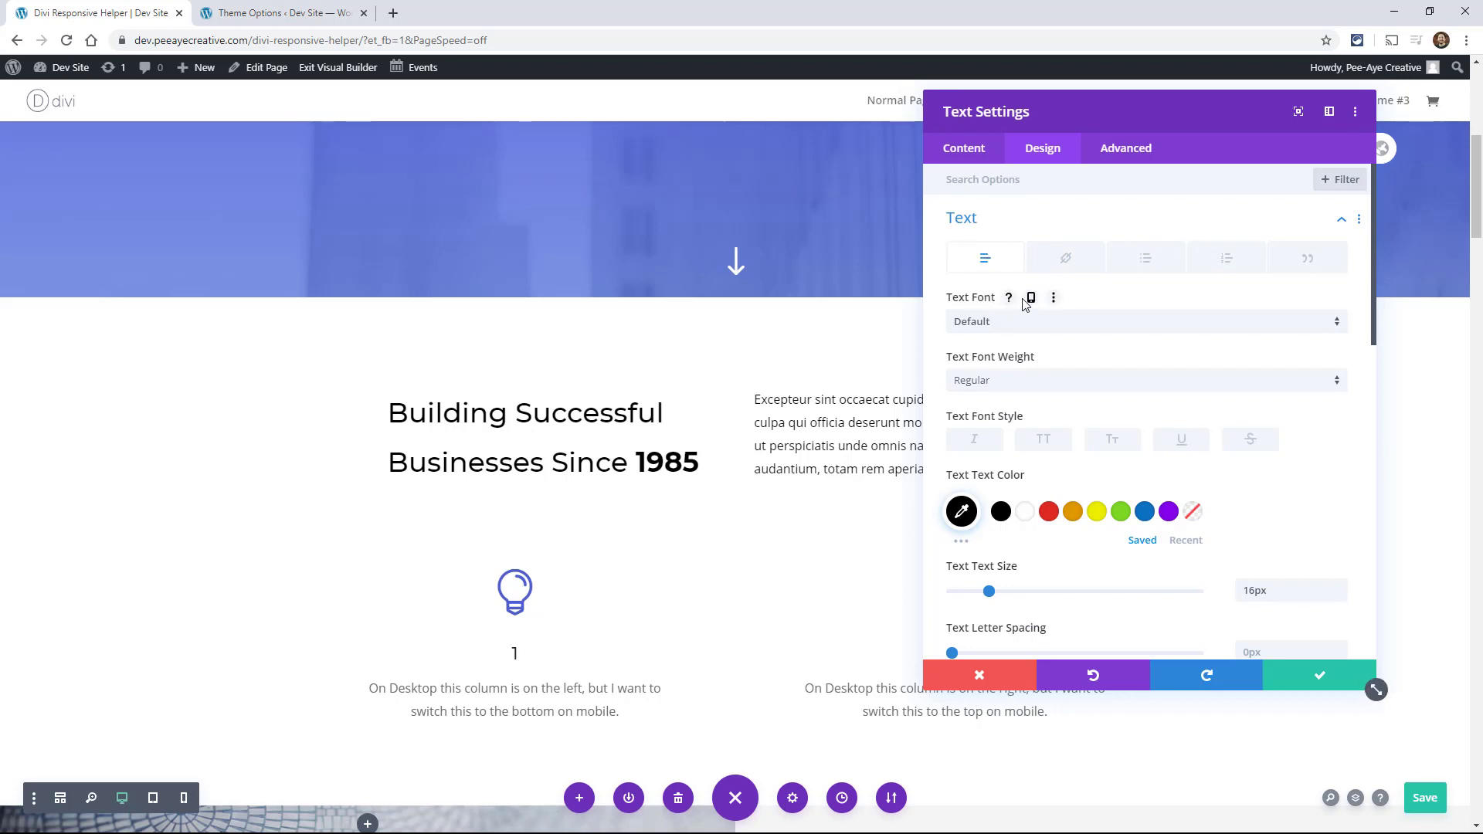
pyautogui.click(1030, 300)
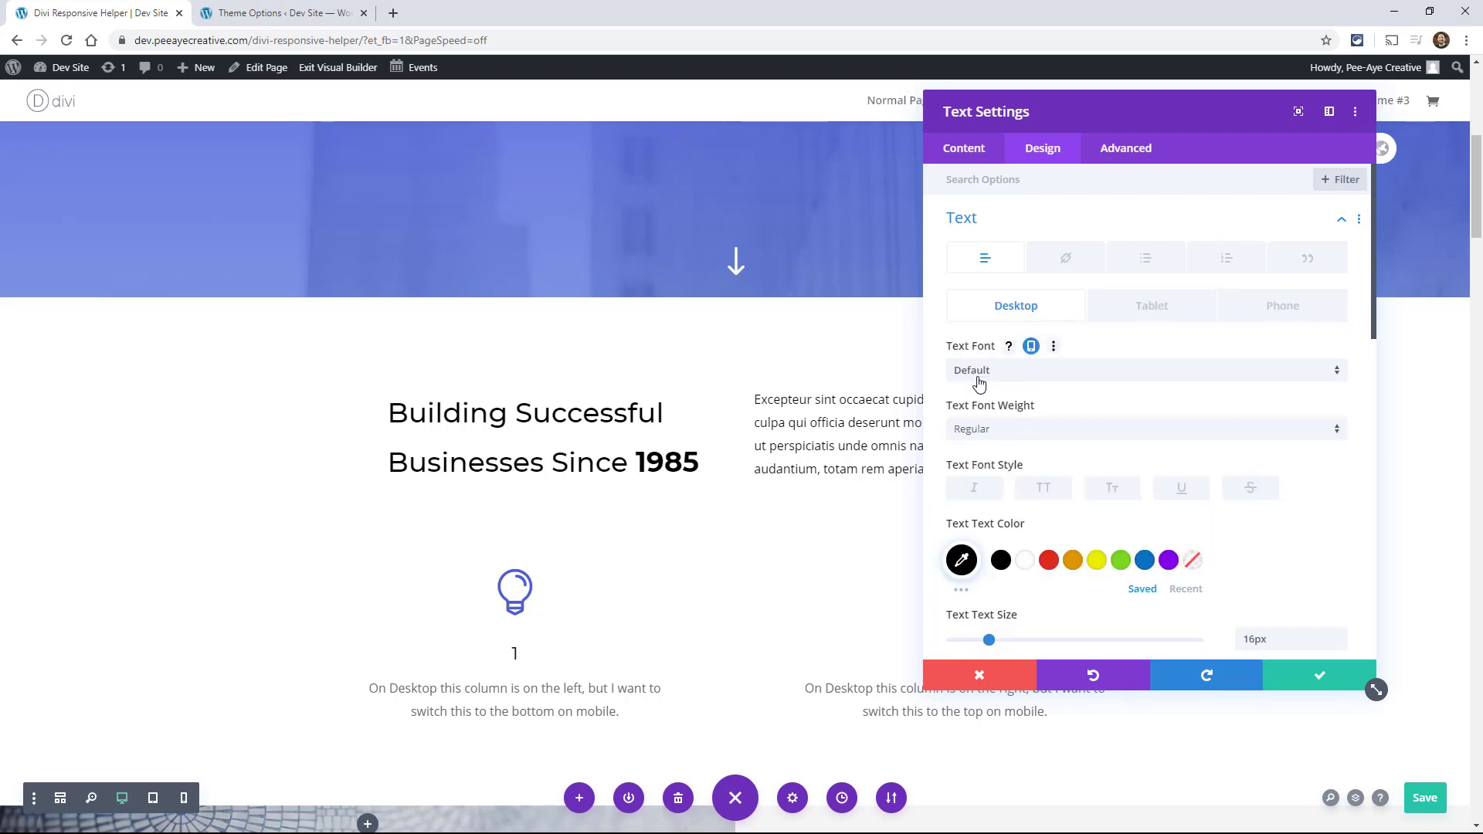
pyautogui.click(979, 373)
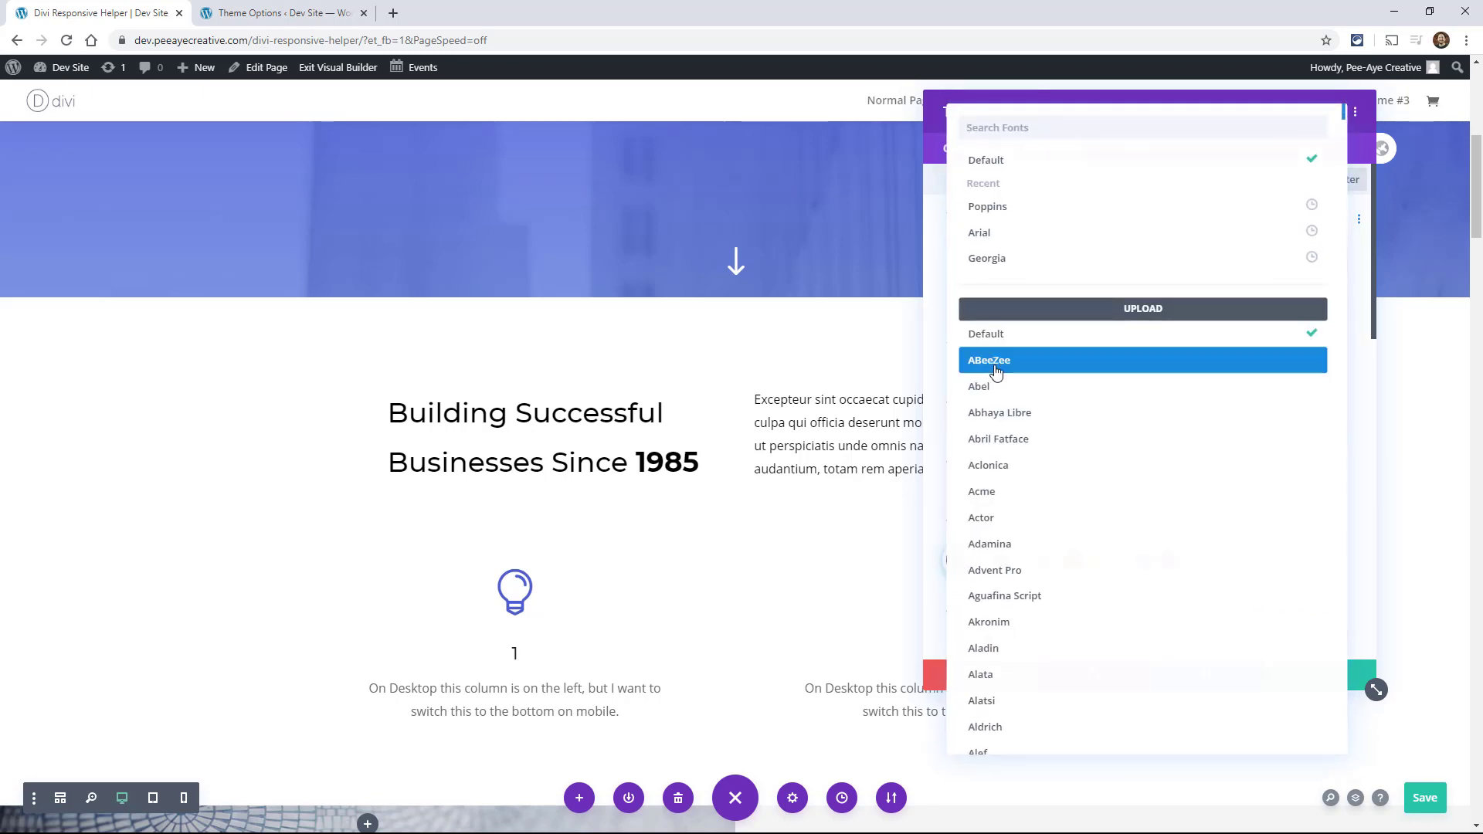
pyautogui.click(996, 367)
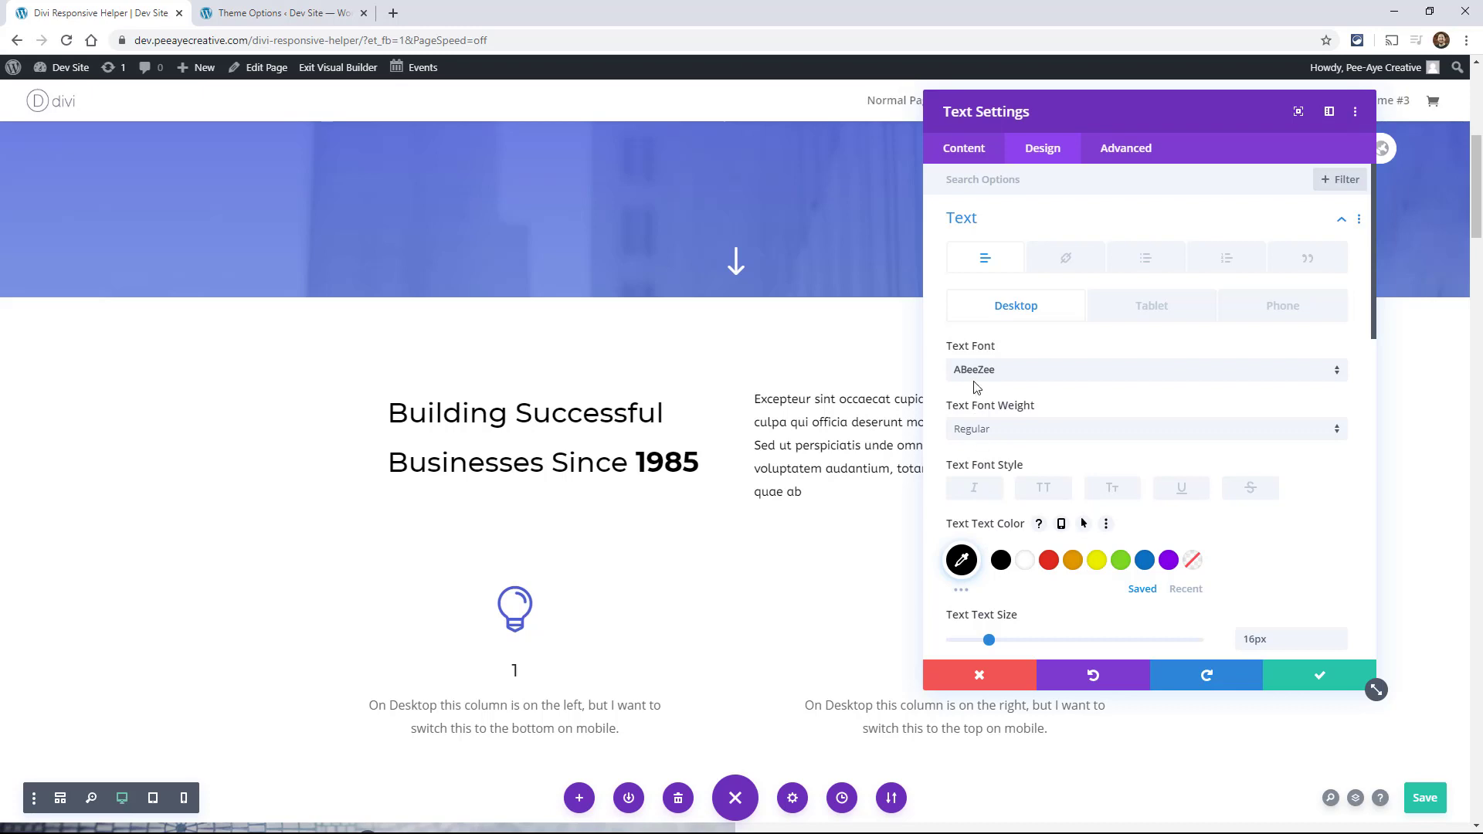
# Step: Italicize the desktop text and give the phone version uppercase and strikethrough styles
pyautogui.click(971, 496)
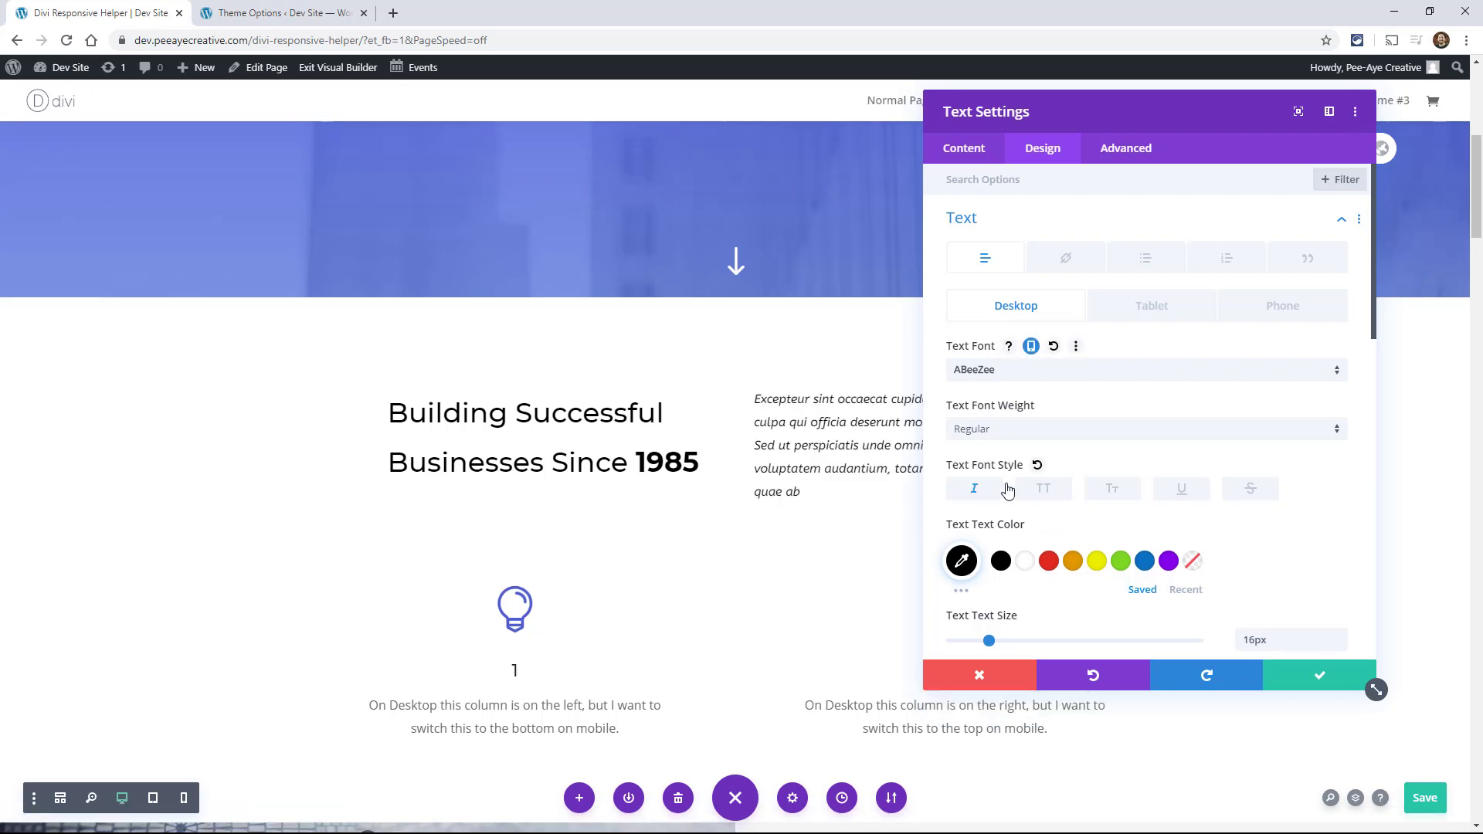
pyautogui.click(1282, 309)
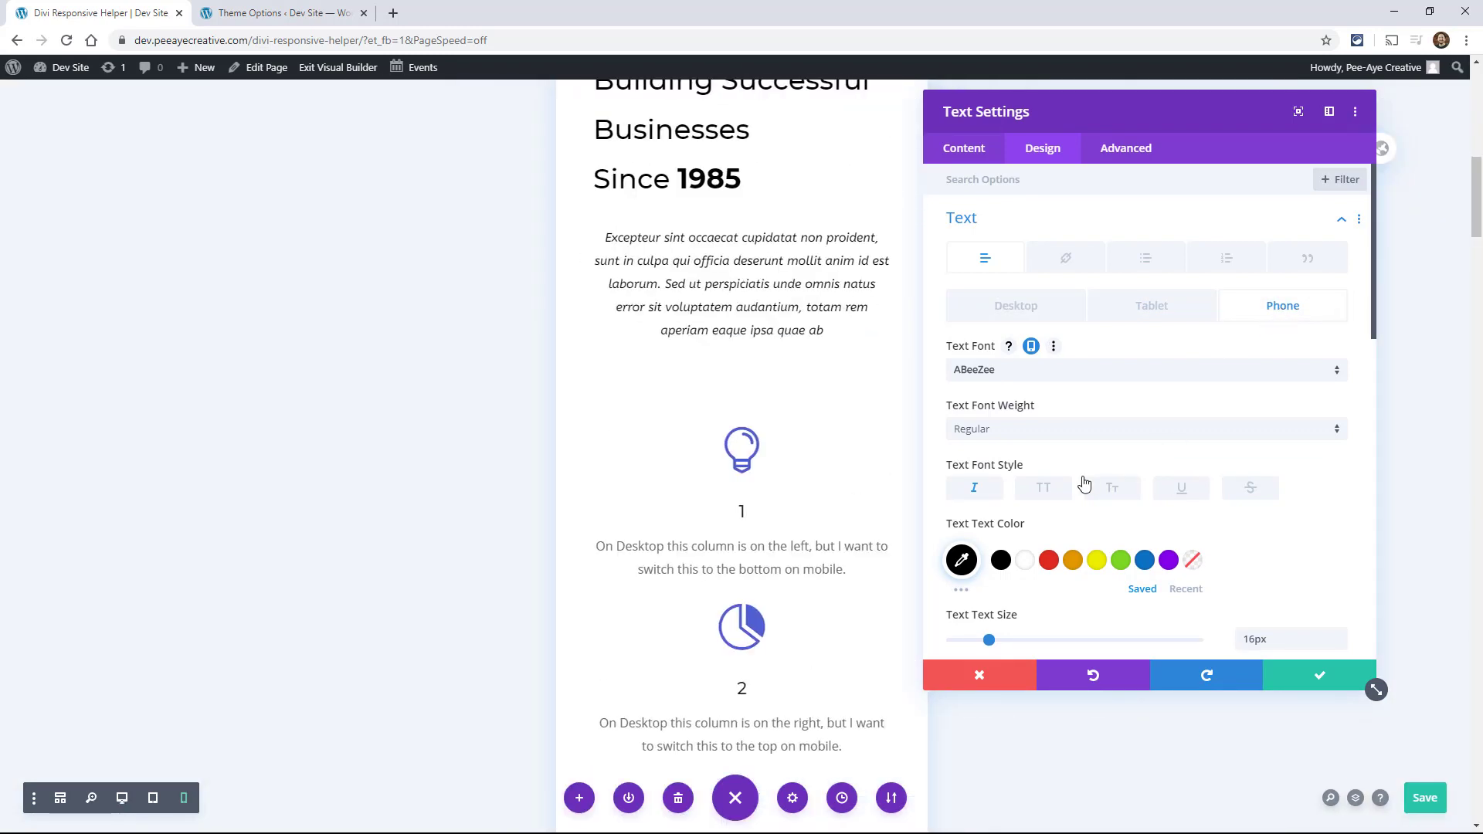
pyautogui.click(1044, 489)
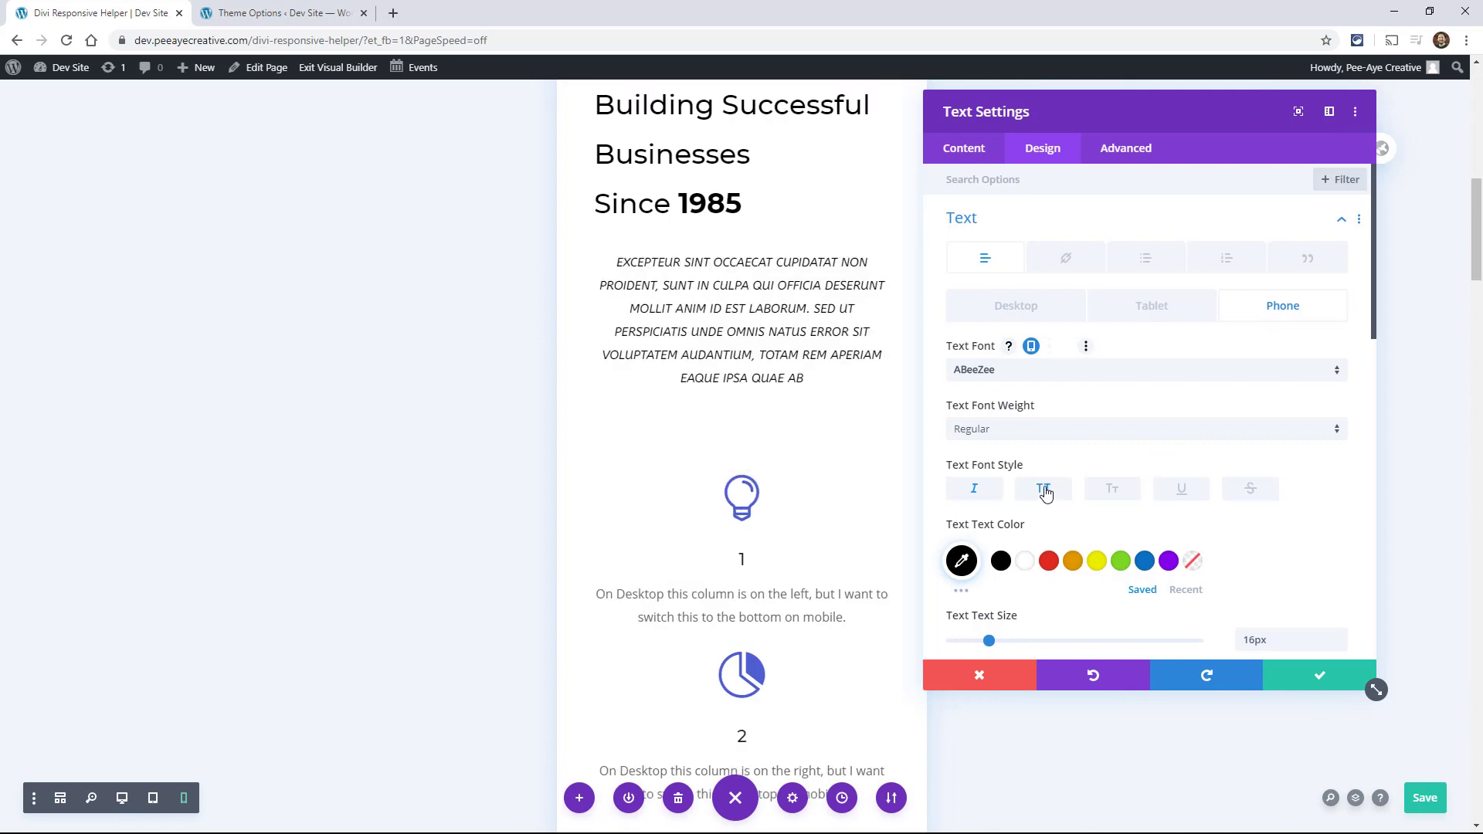
pyautogui.click(1186, 496)
pyautogui.click(1250, 491)
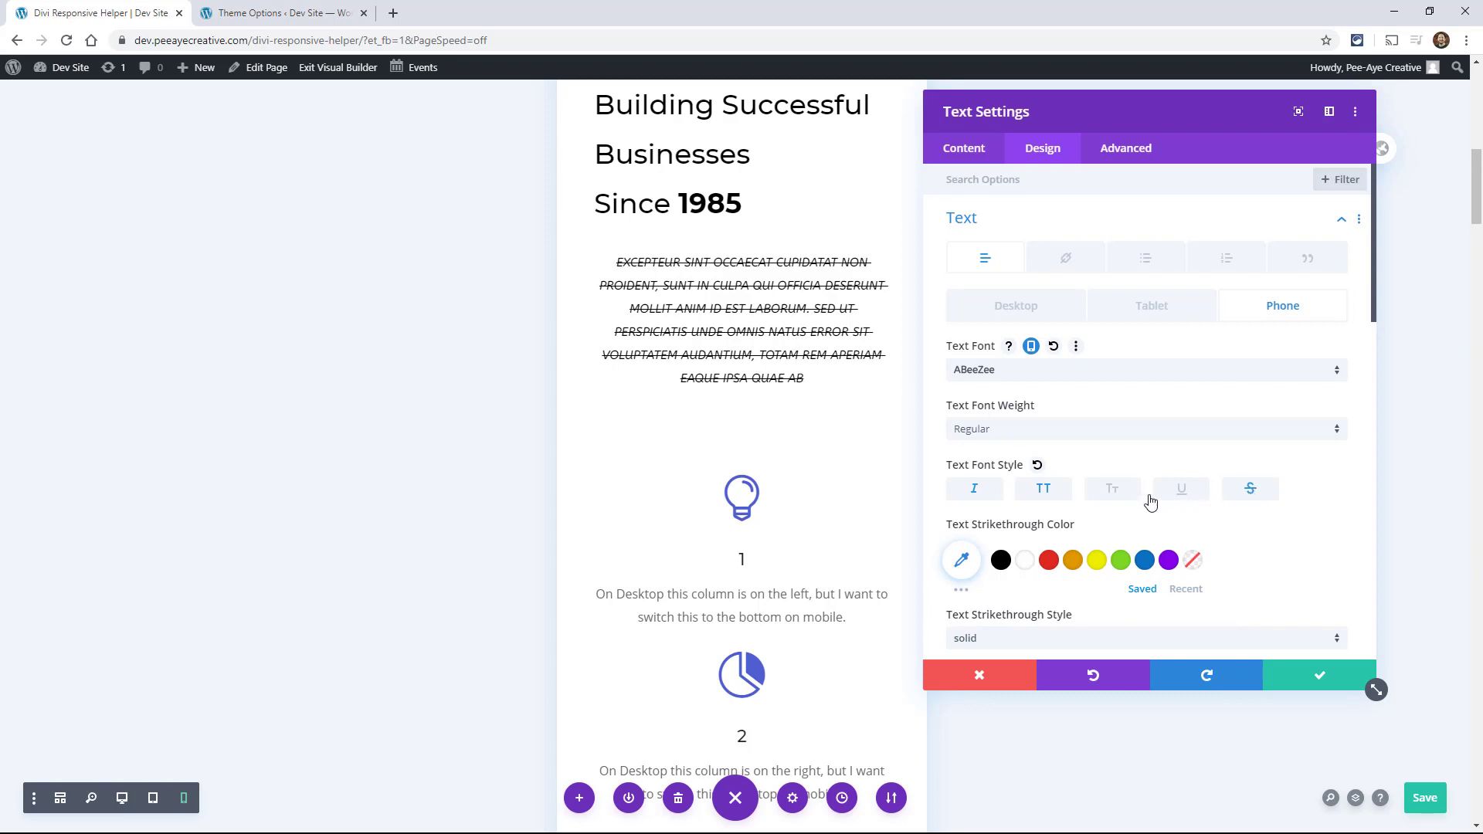
# Step: Return to the desktop version and enable responsive options for the Text Text Color
pyautogui.click(1002, 311)
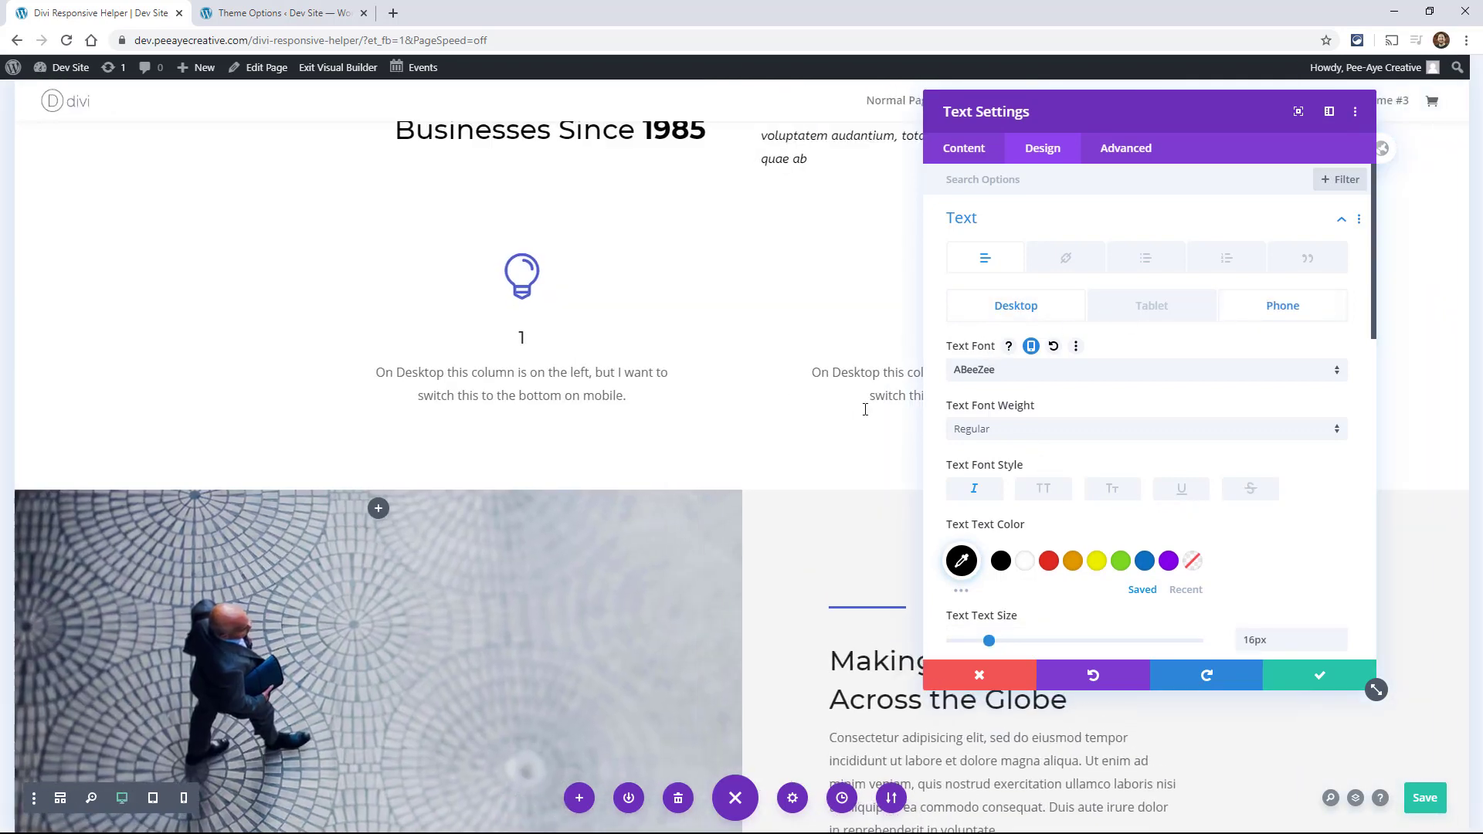
pyautogui.scroll(4, 795, 427)
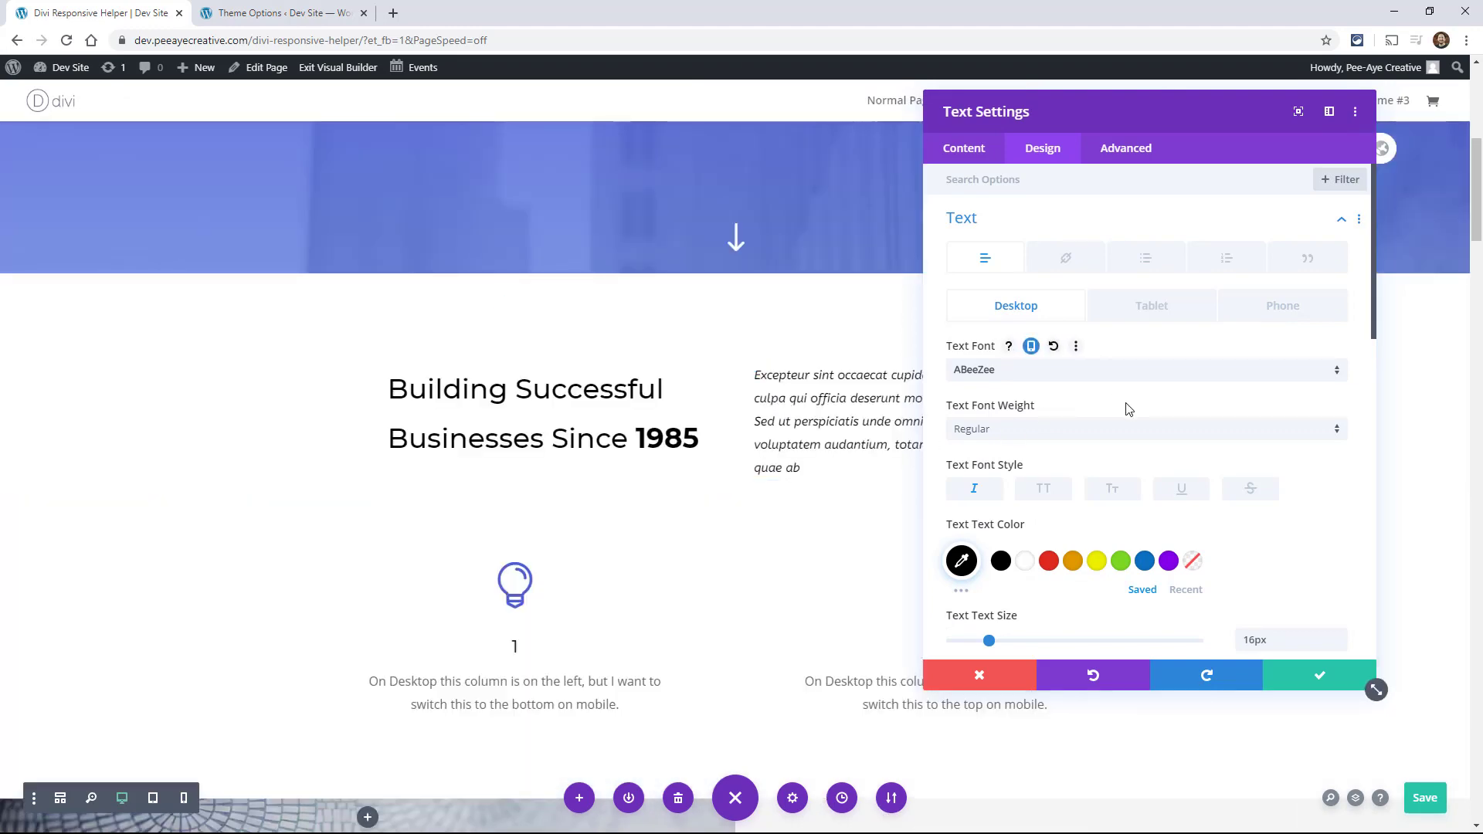
pyautogui.scroll(-1, 1135, 434)
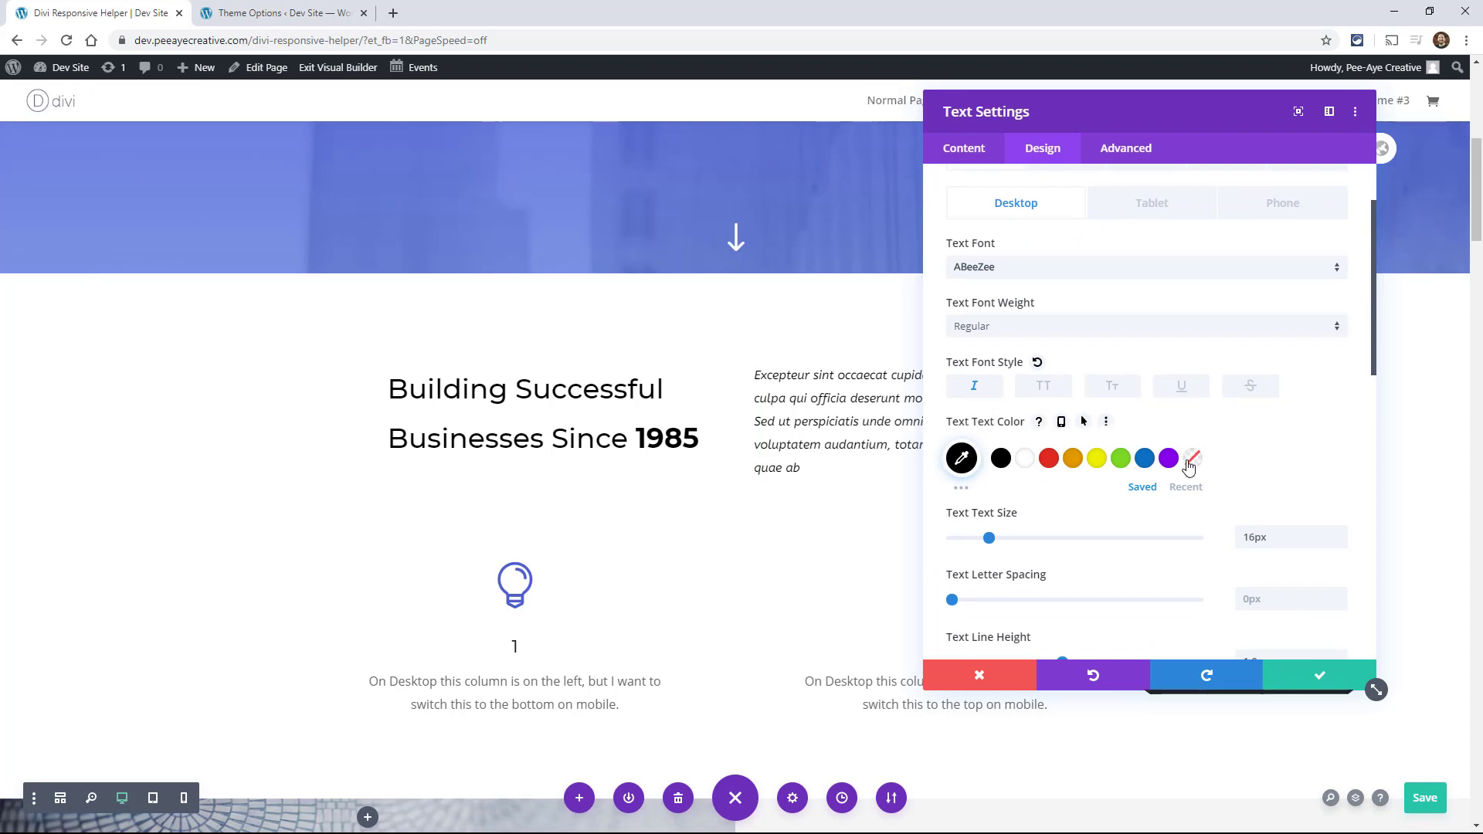
pyautogui.scroll(-1, 1188, 469)
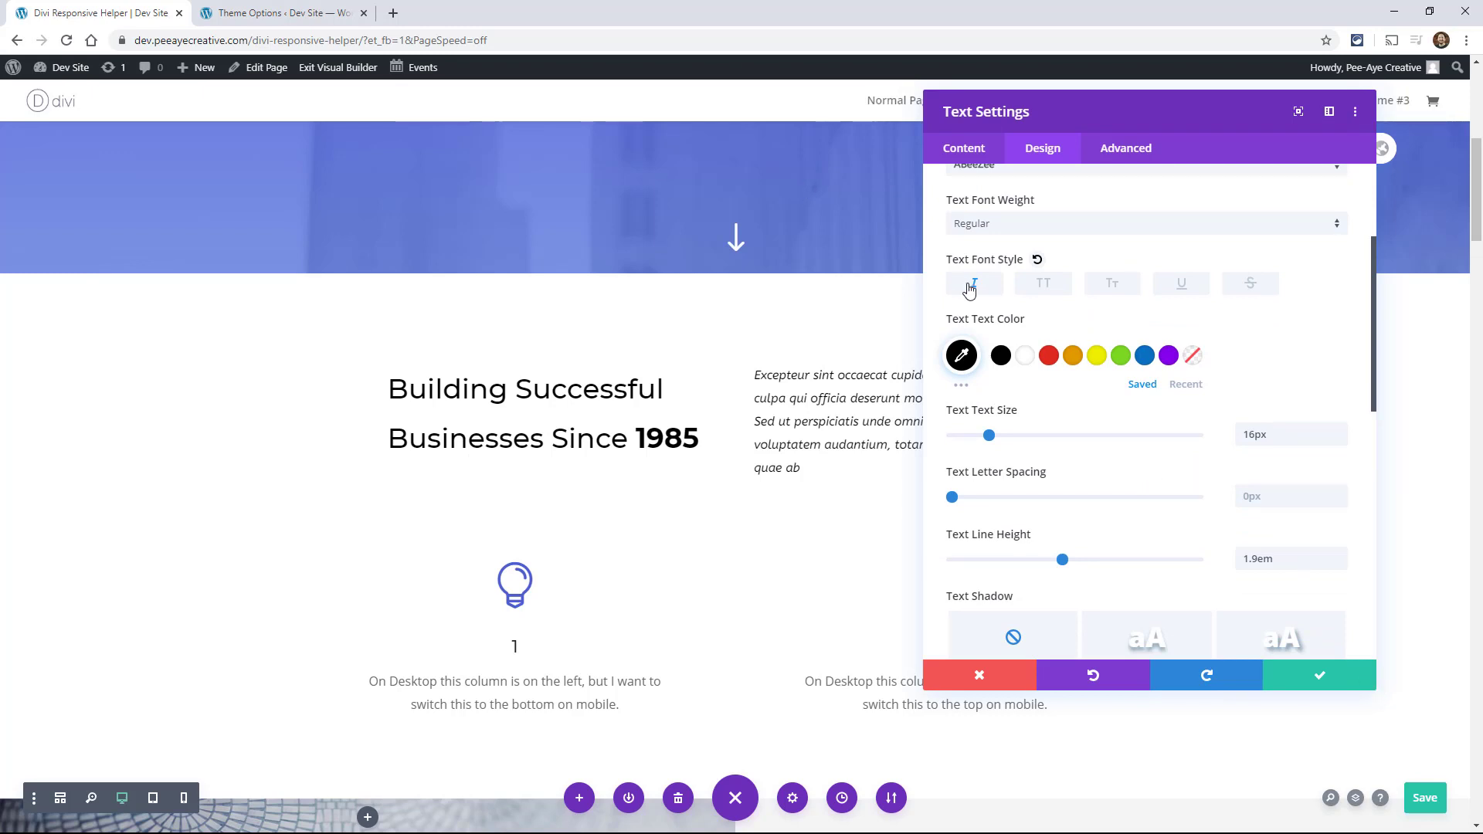
pyautogui.click(1063, 321)
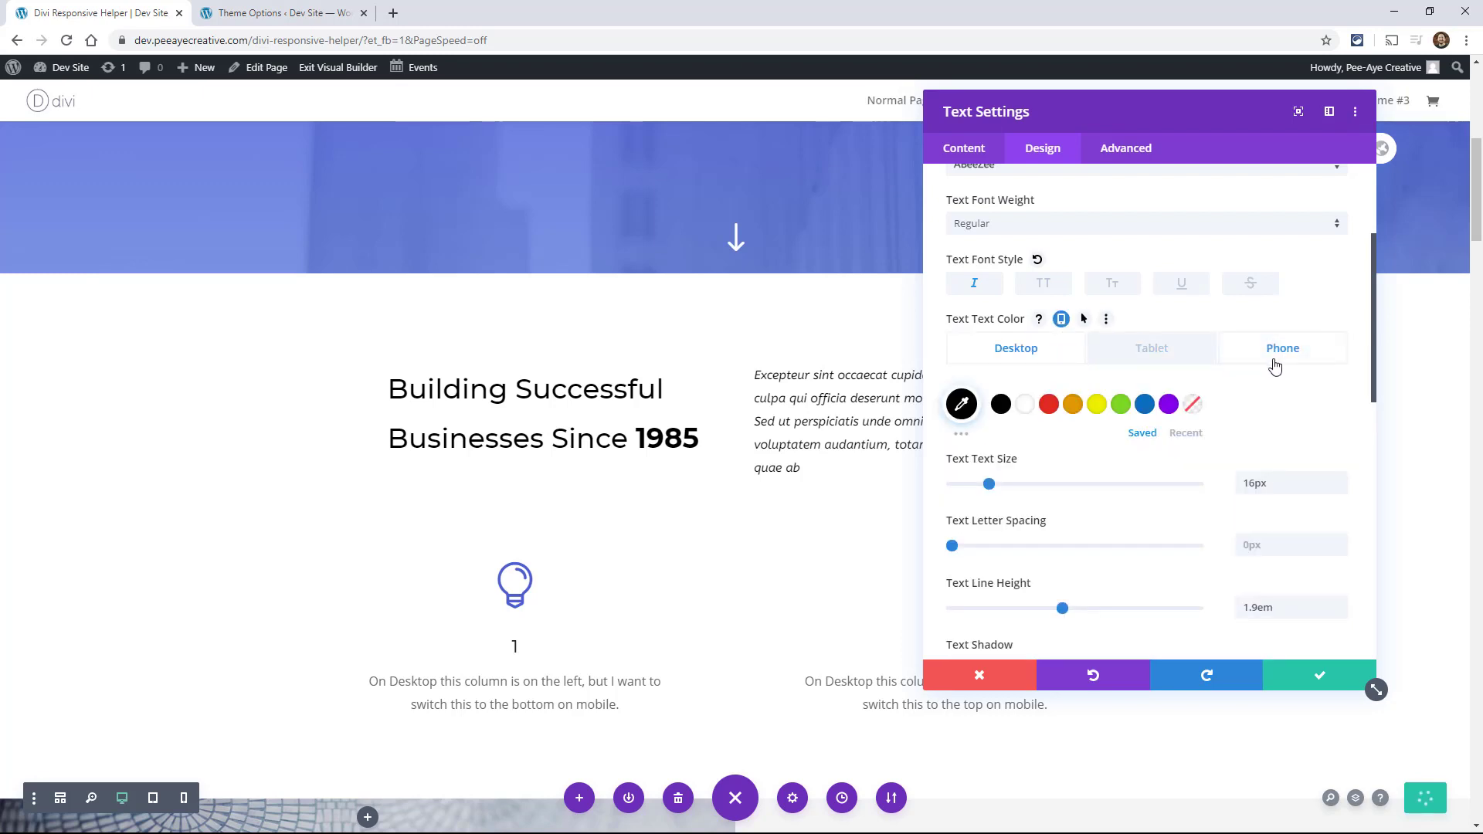
# Step: Set the desktop text size to 20px and turn off the italic style for the desktop text
pyautogui.scroll(-2, 1174, 409)
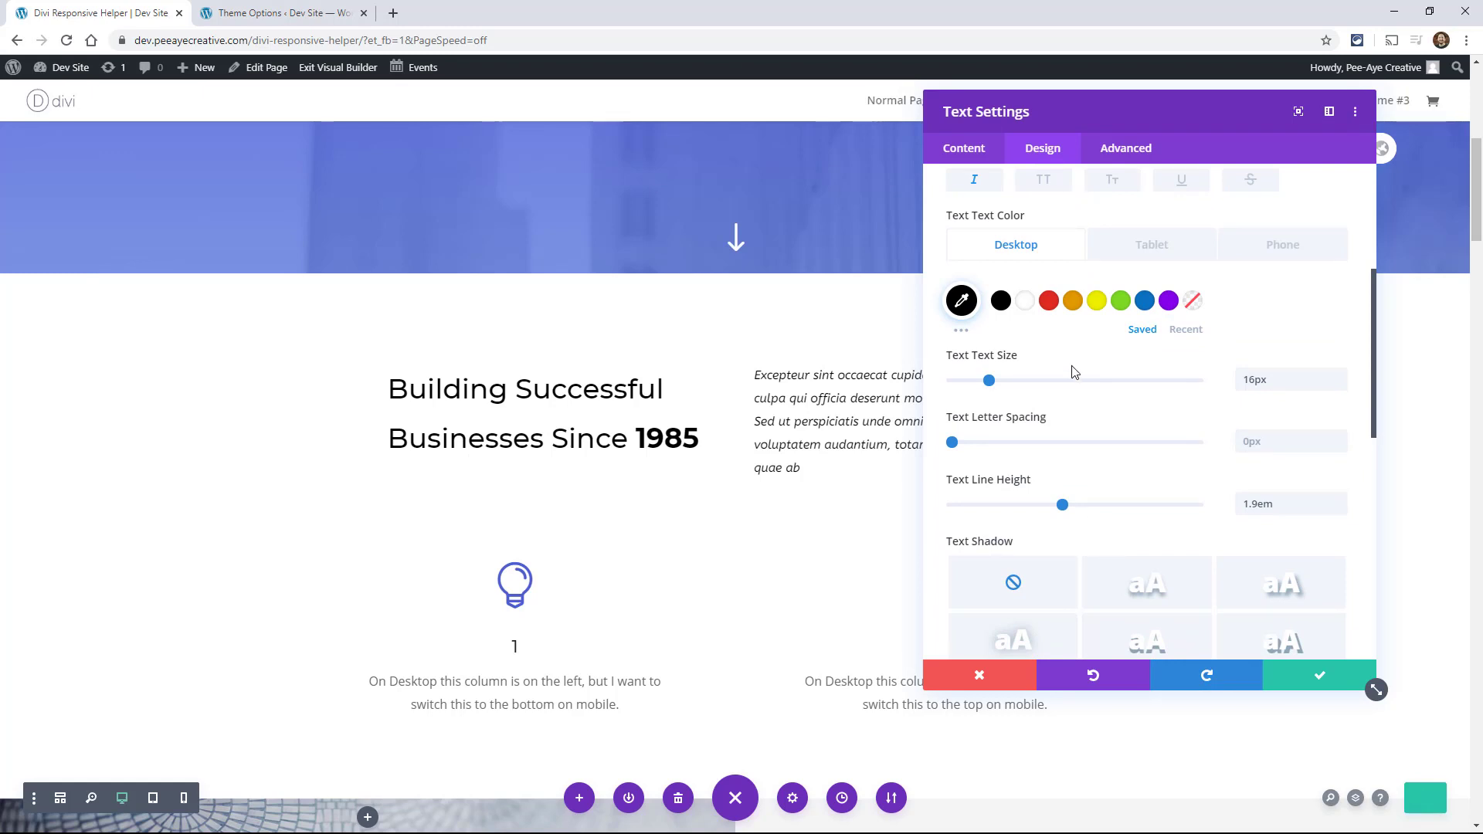
pyautogui.doubleClick(1315, 379)
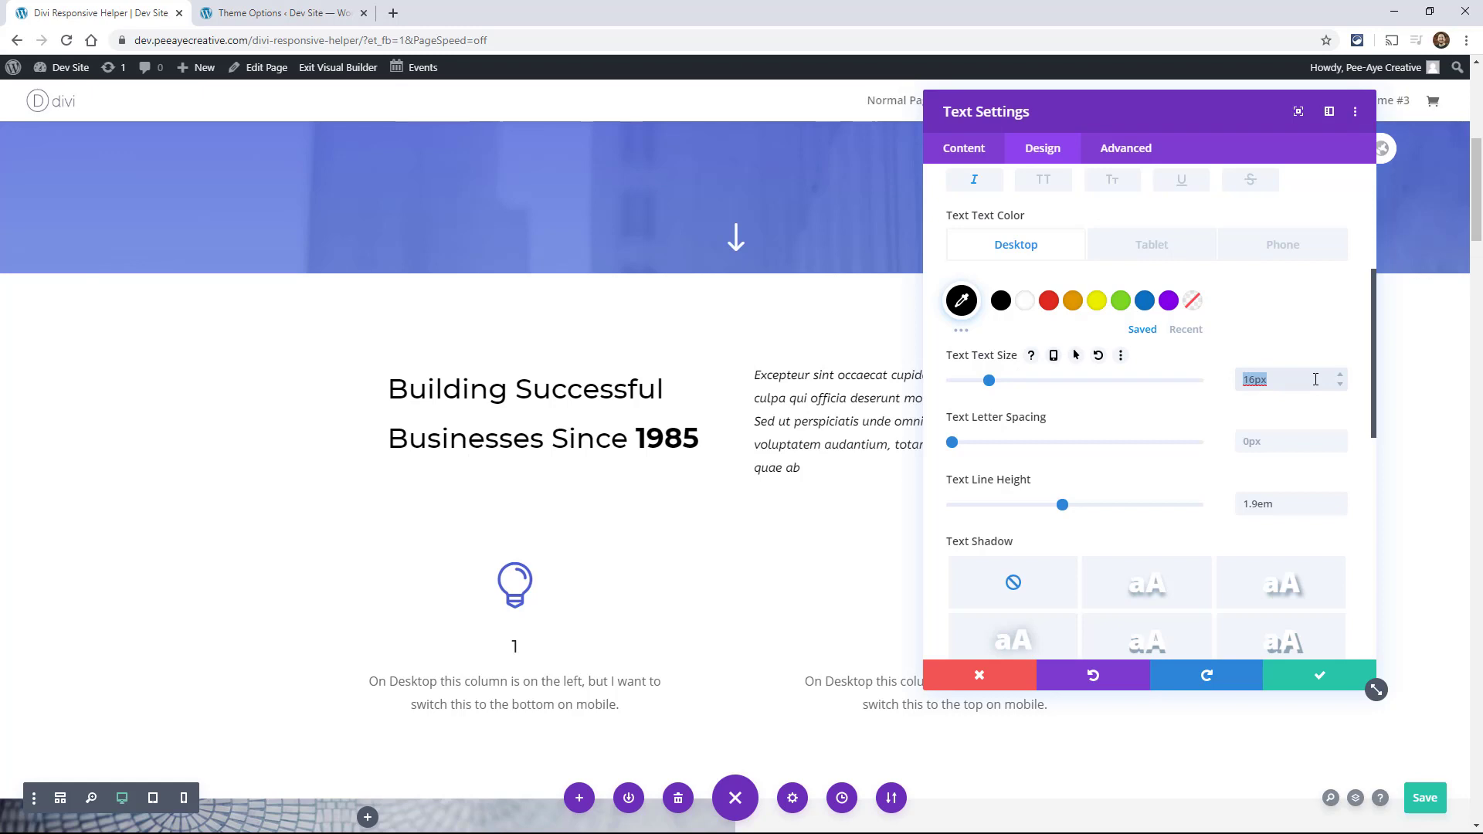
pyautogui.write('20px')
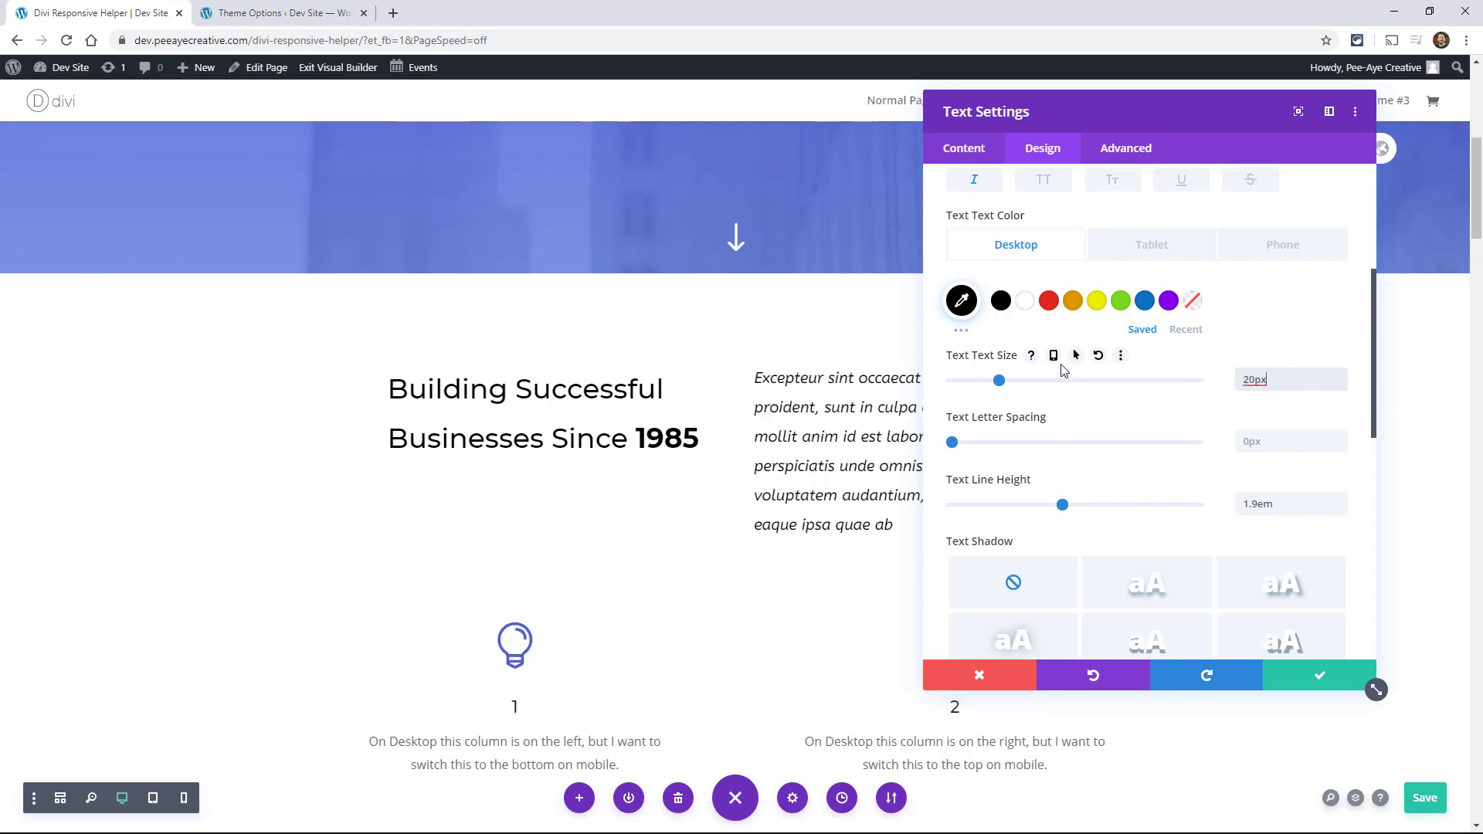
pyautogui.click(976, 181)
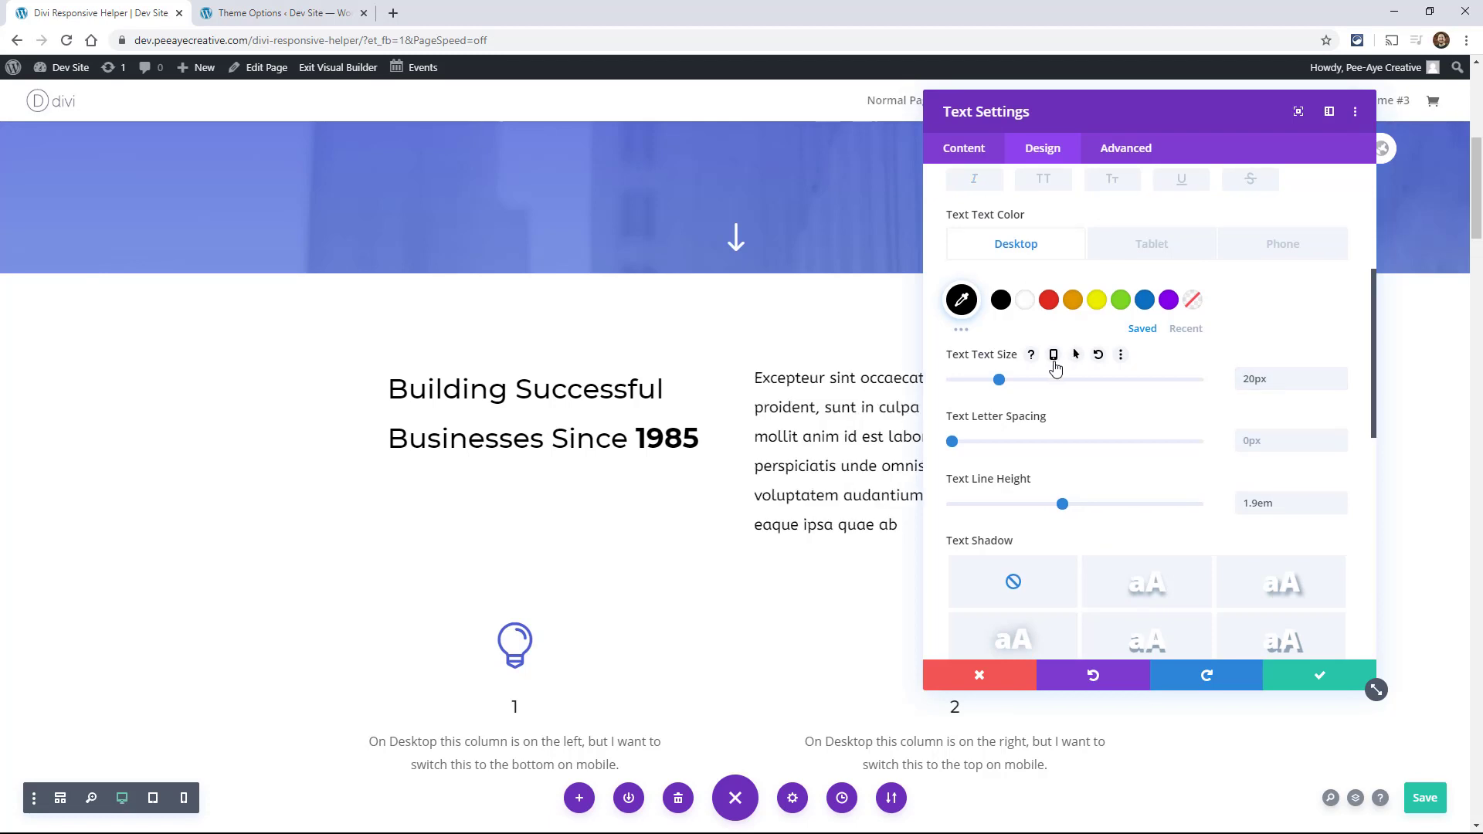
# Step: Enable responsive options for the text size, with 18px on tablet and 16px on phone
pyautogui.click(1053, 357)
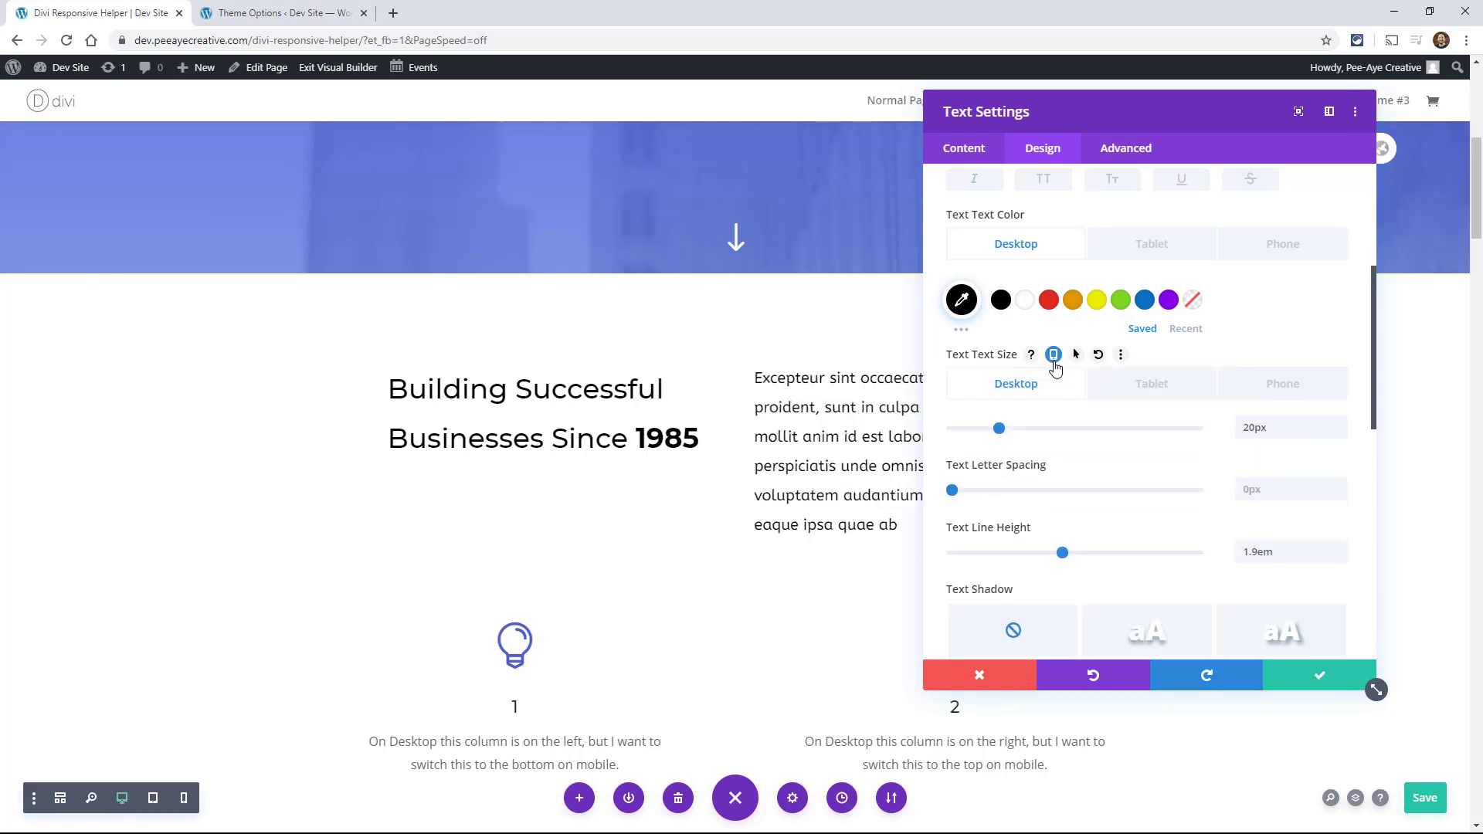
pyautogui.click(1127, 395)
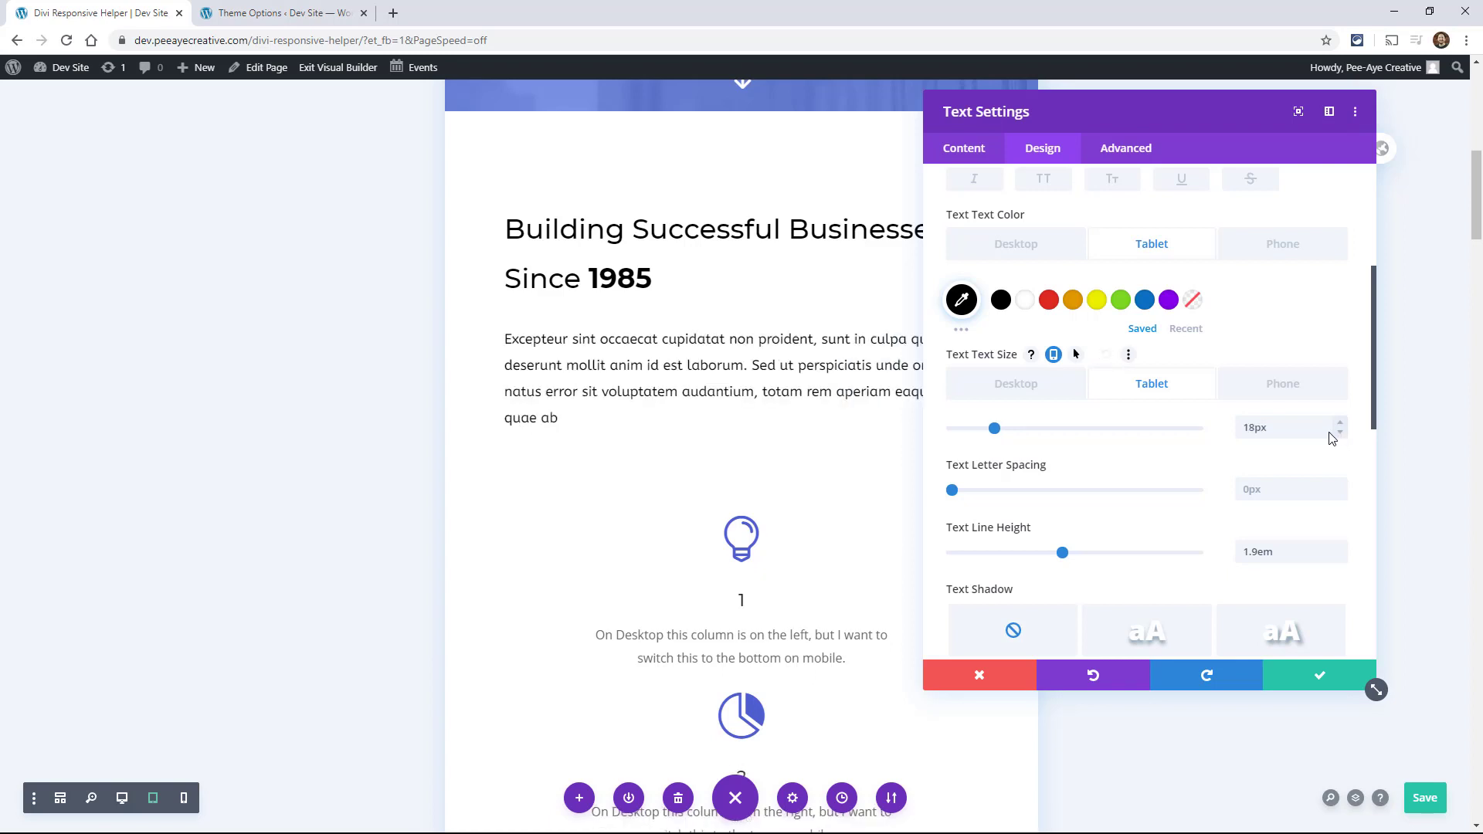
pyautogui.click(1278, 390)
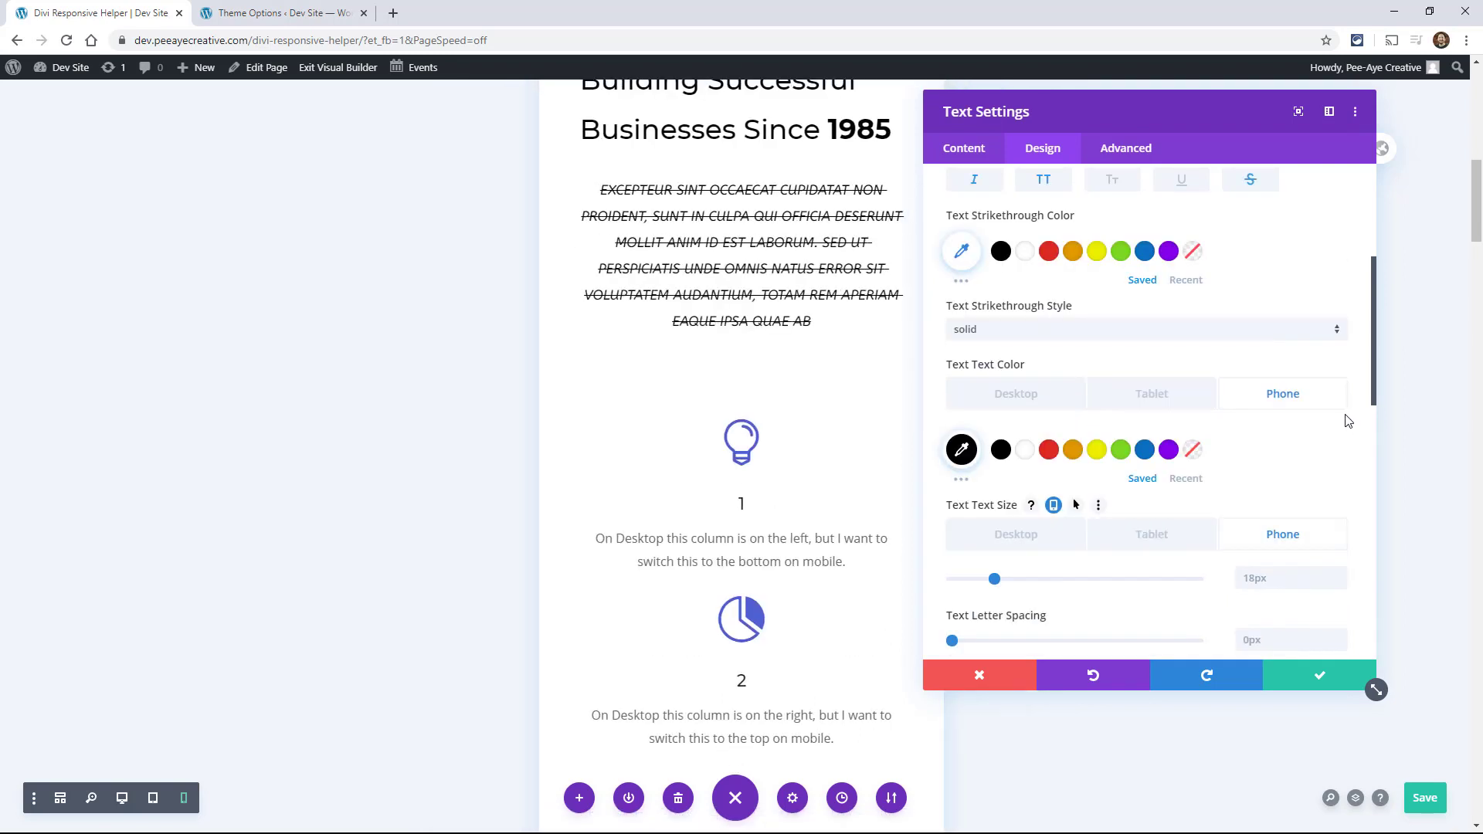
pyautogui.click(1340, 585)
pyautogui.click(1339, 585)
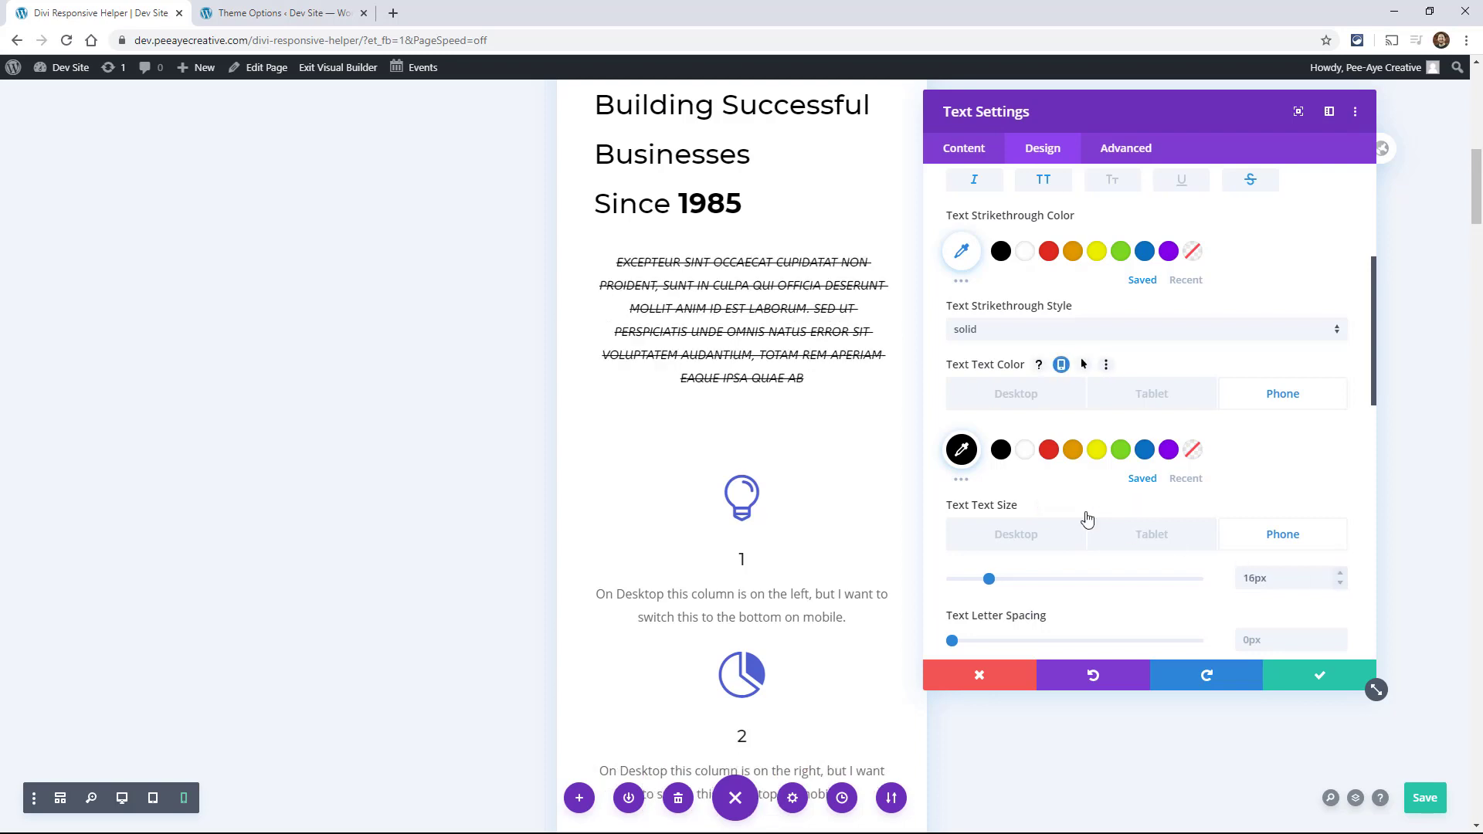
# Step: Remove the strikethrough, uppercase and italic styles from the phone text
pyautogui.scroll(1, 1143, 418)
pyautogui.scroll(1, 1144, 422)
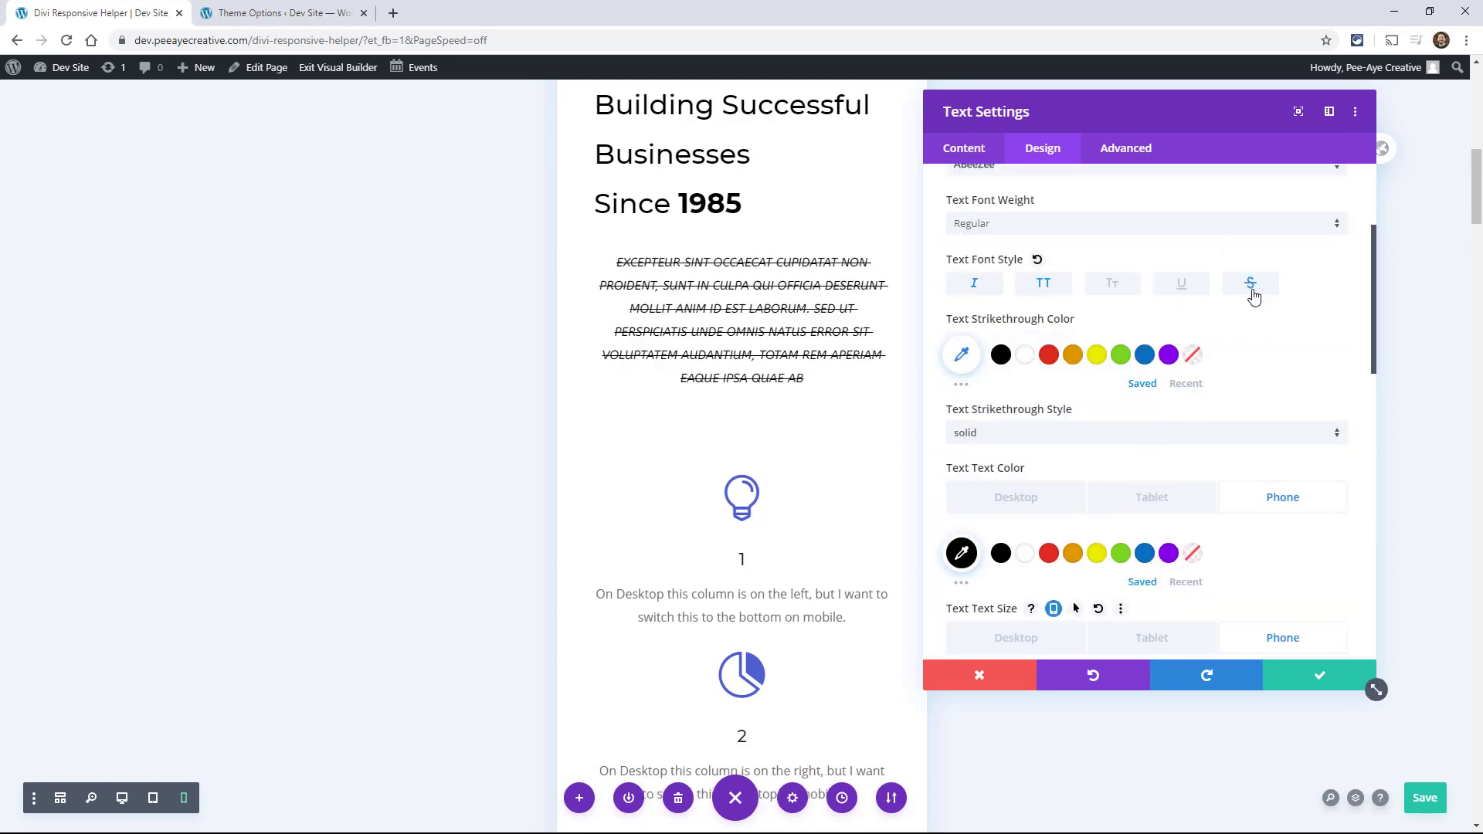
pyautogui.click(1250, 283)
pyautogui.click(1043, 283)
pyautogui.click(974, 282)
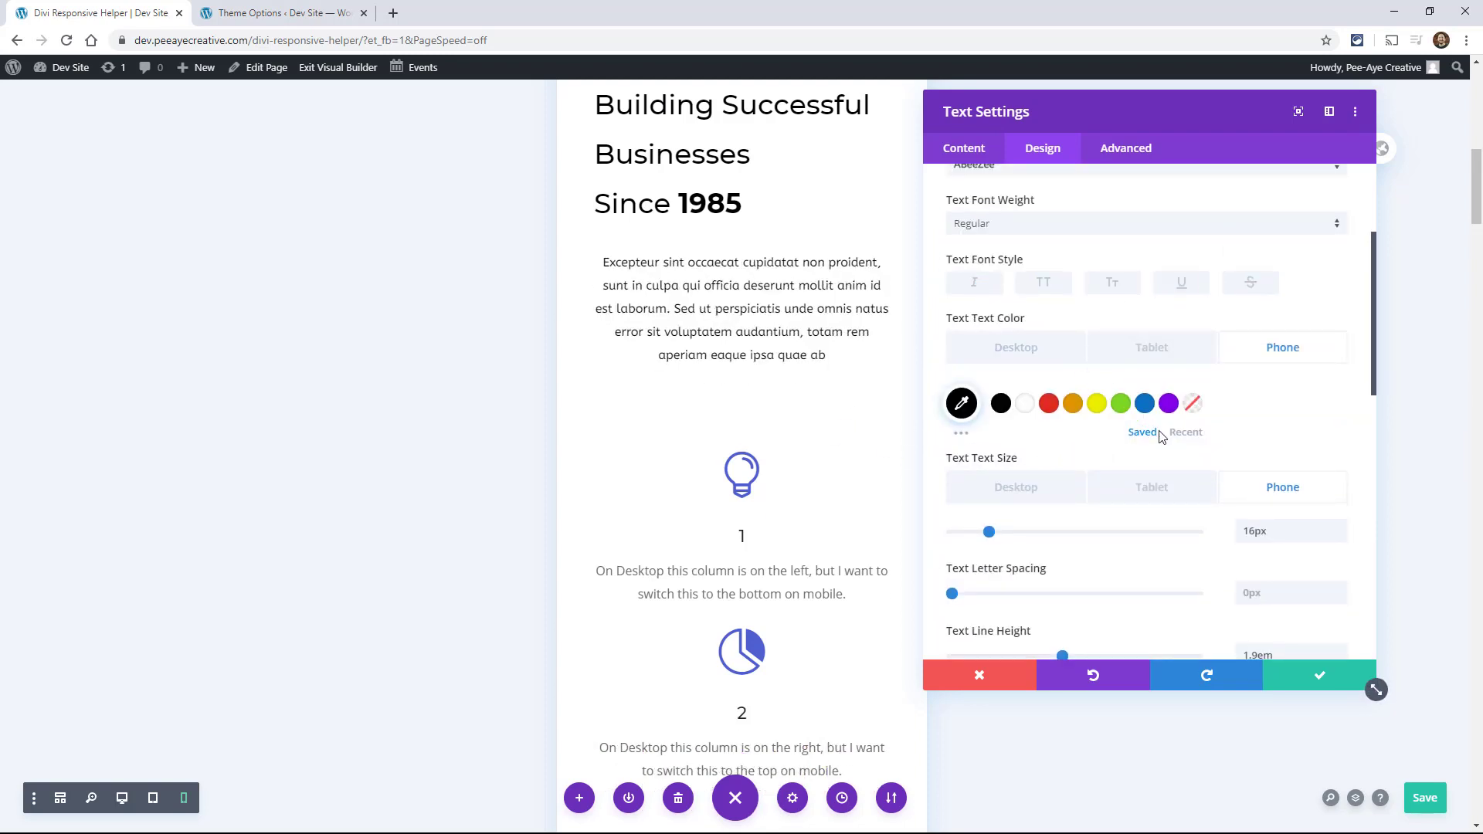
# Step: Make the Text Text Size style the default and save the text module's settings
pyautogui.scroll(-1, 1050, 433)
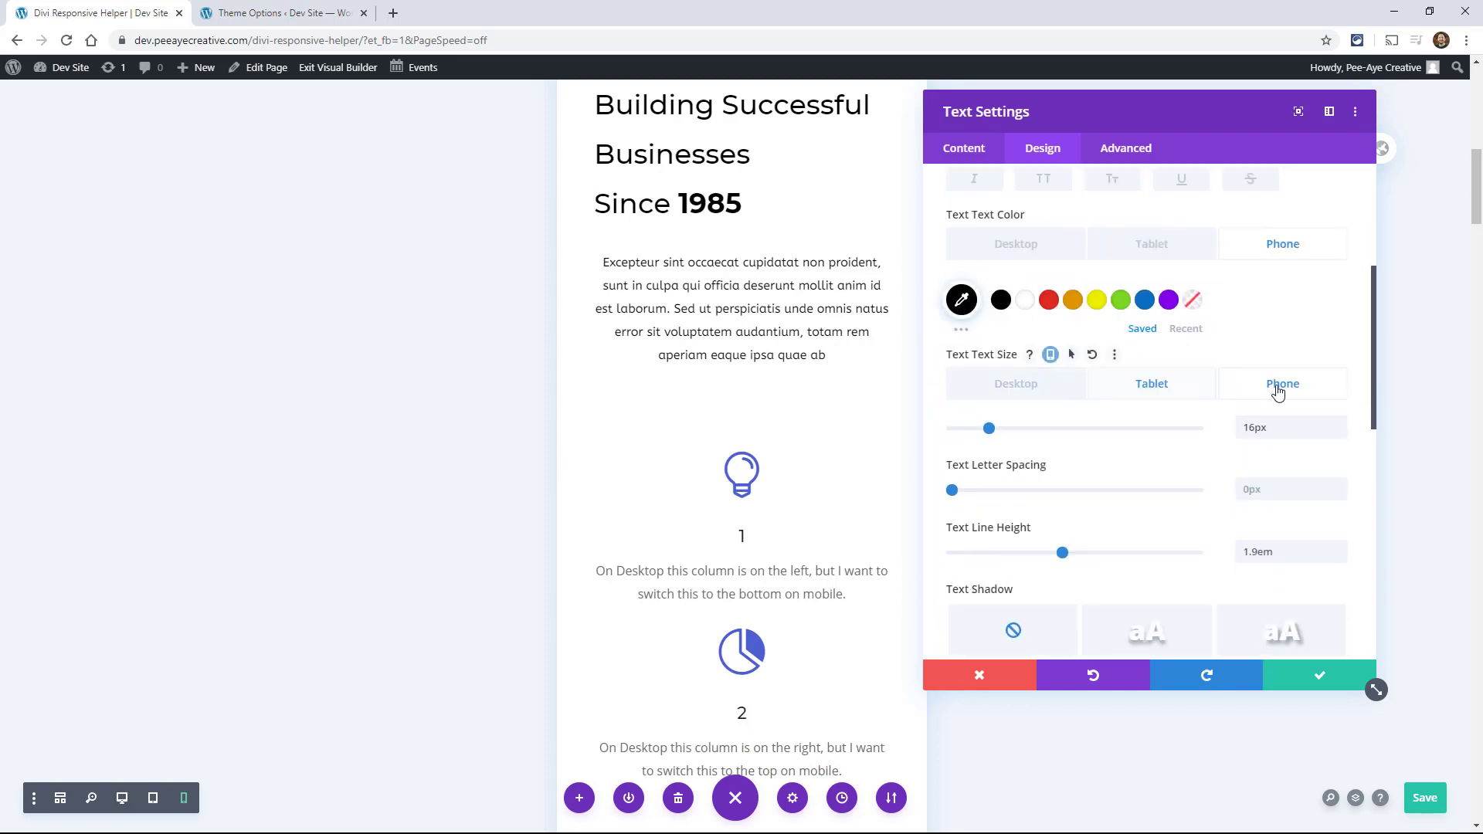
pyautogui.rightClick(992, 360)
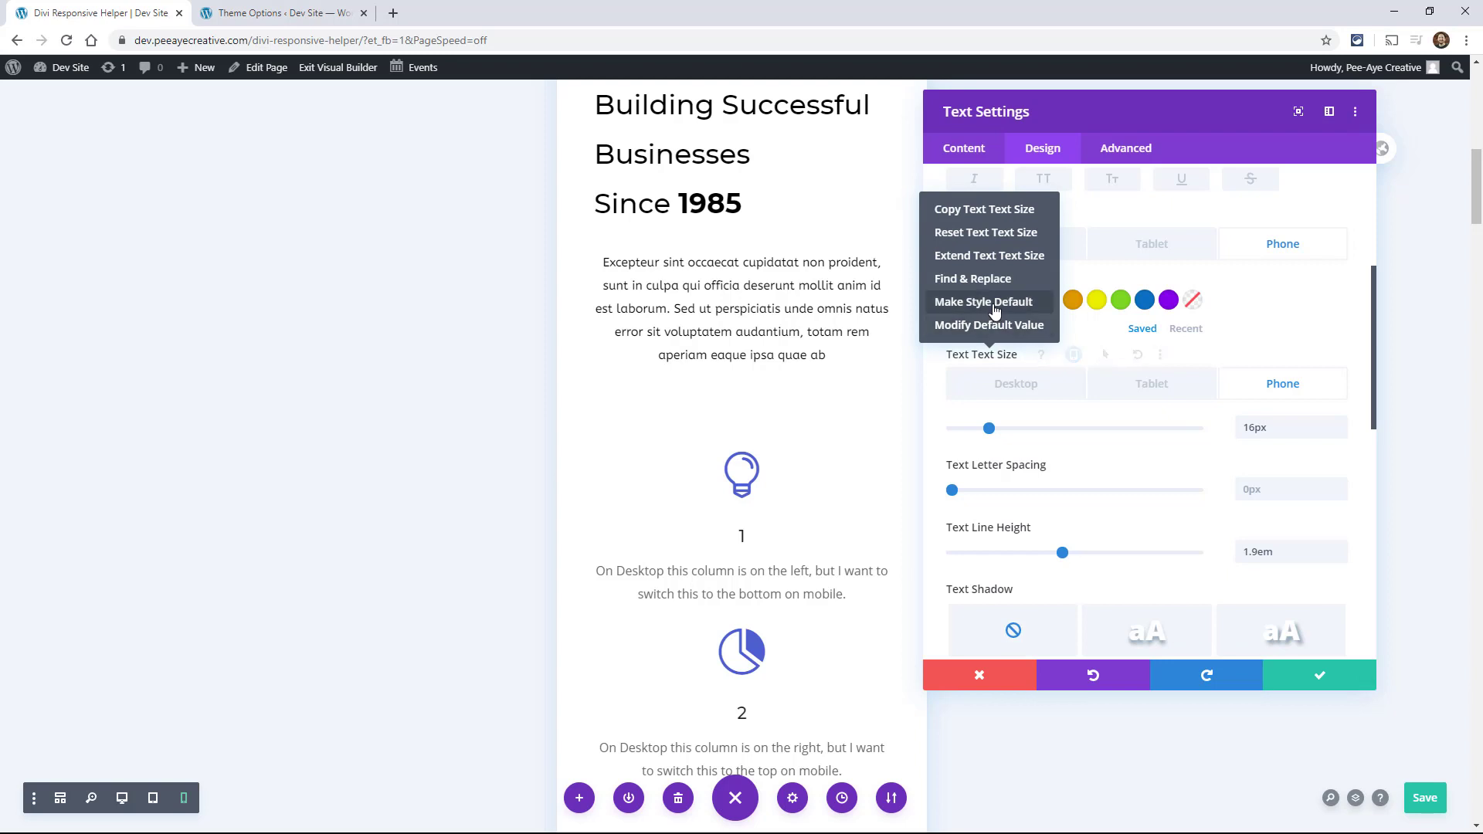
pyautogui.click(995, 309)
pyautogui.click(1278, 674)
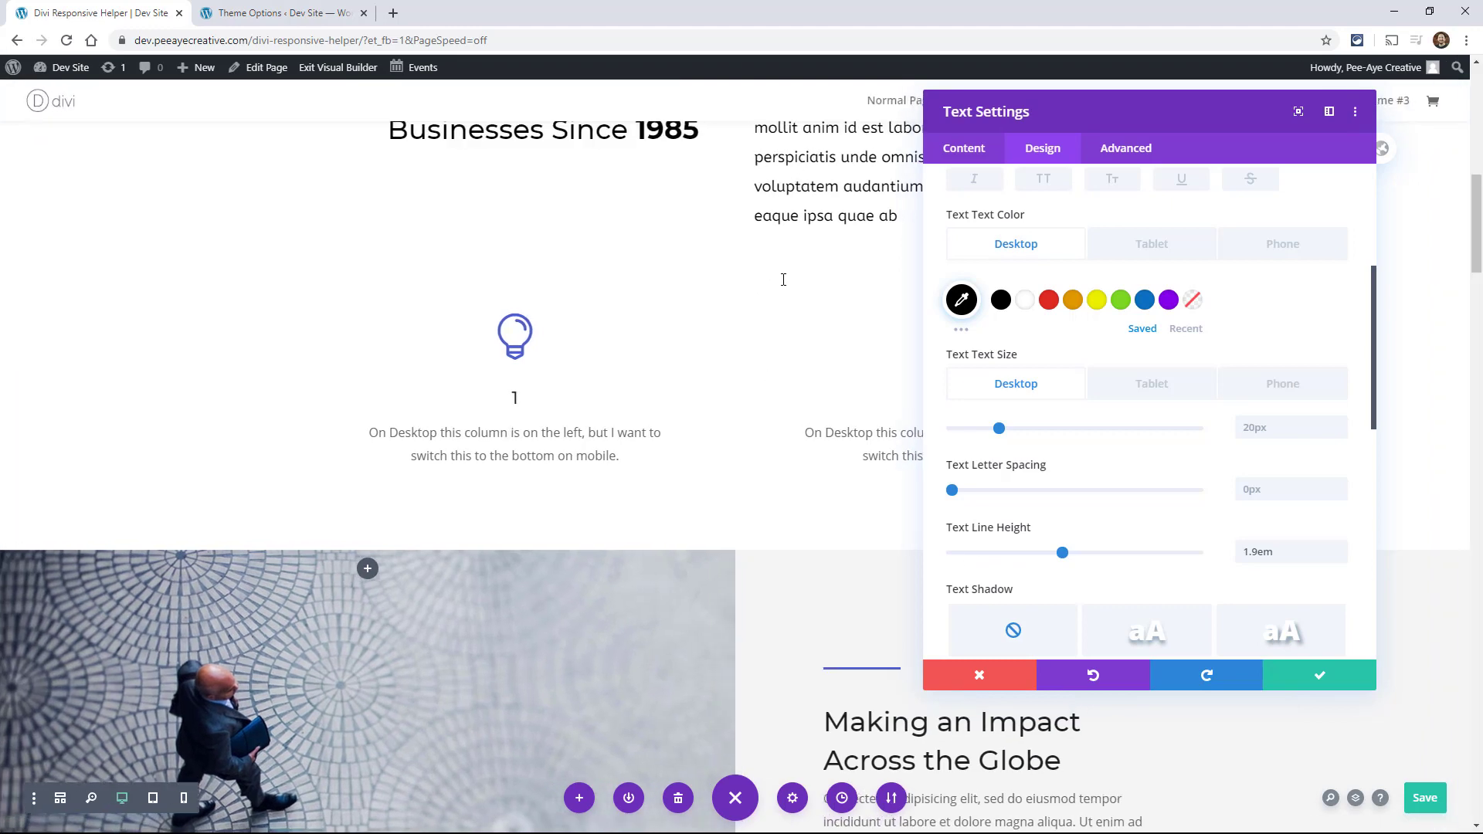
pyautogui.scroll(3, 784, 280)
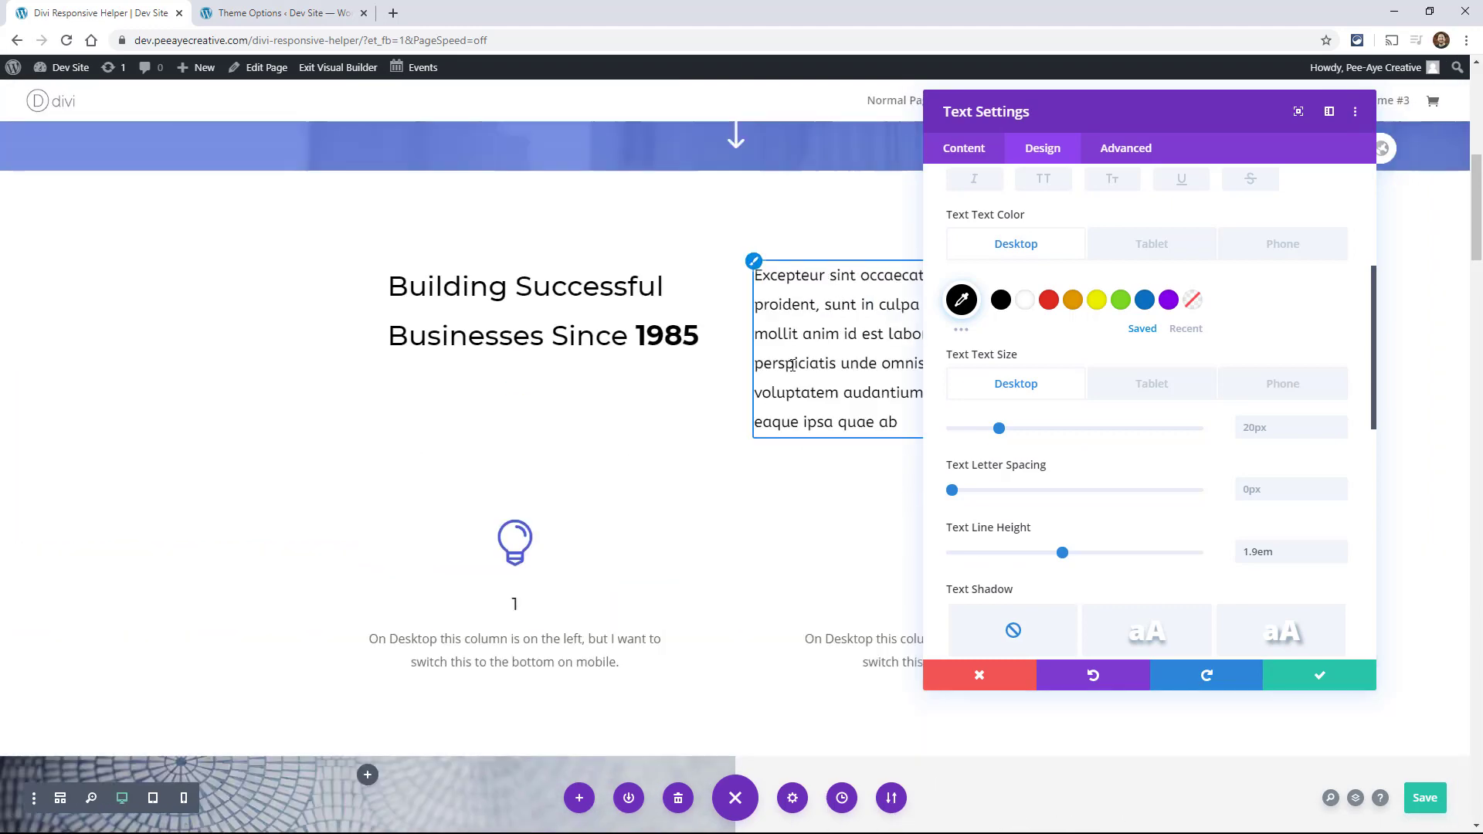
pyautogui.click(1311, 677)
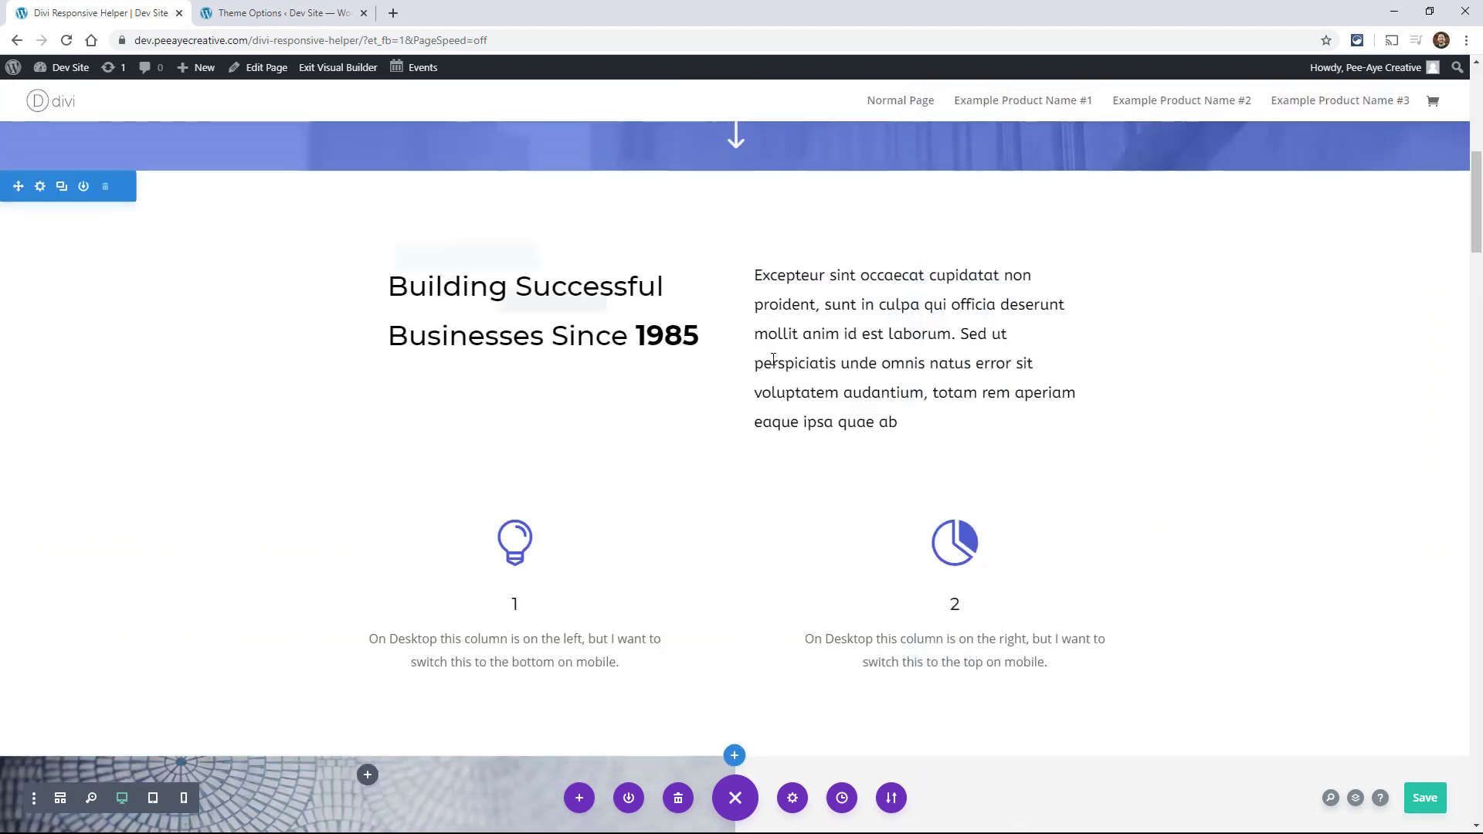
# Step: Enable responsive options for the first blurb's body text size and set its body line height to 1.8em
pyautogui.scroll(-2, 773, 359)
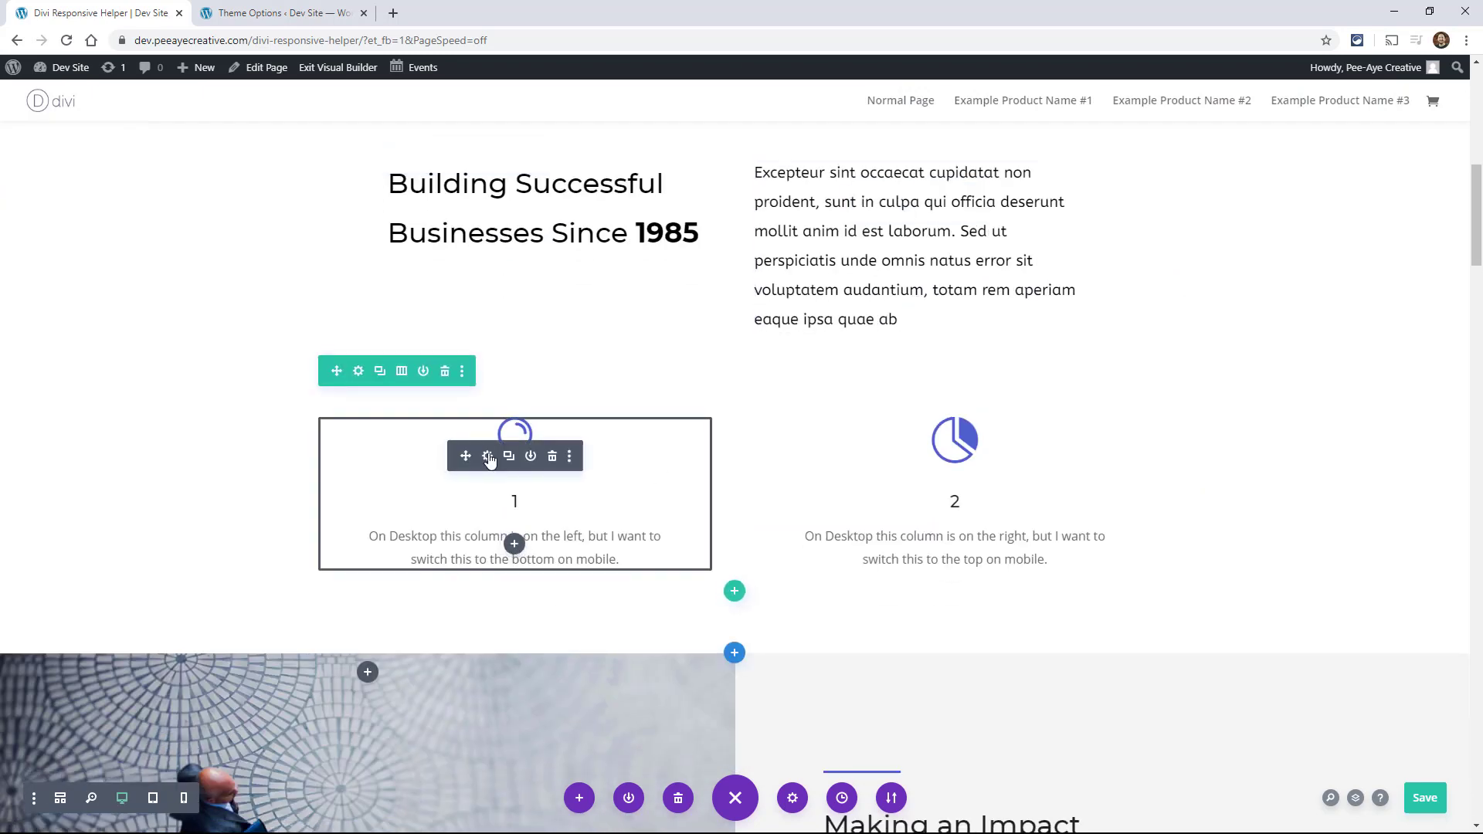
pyautogui.click(488, 457)
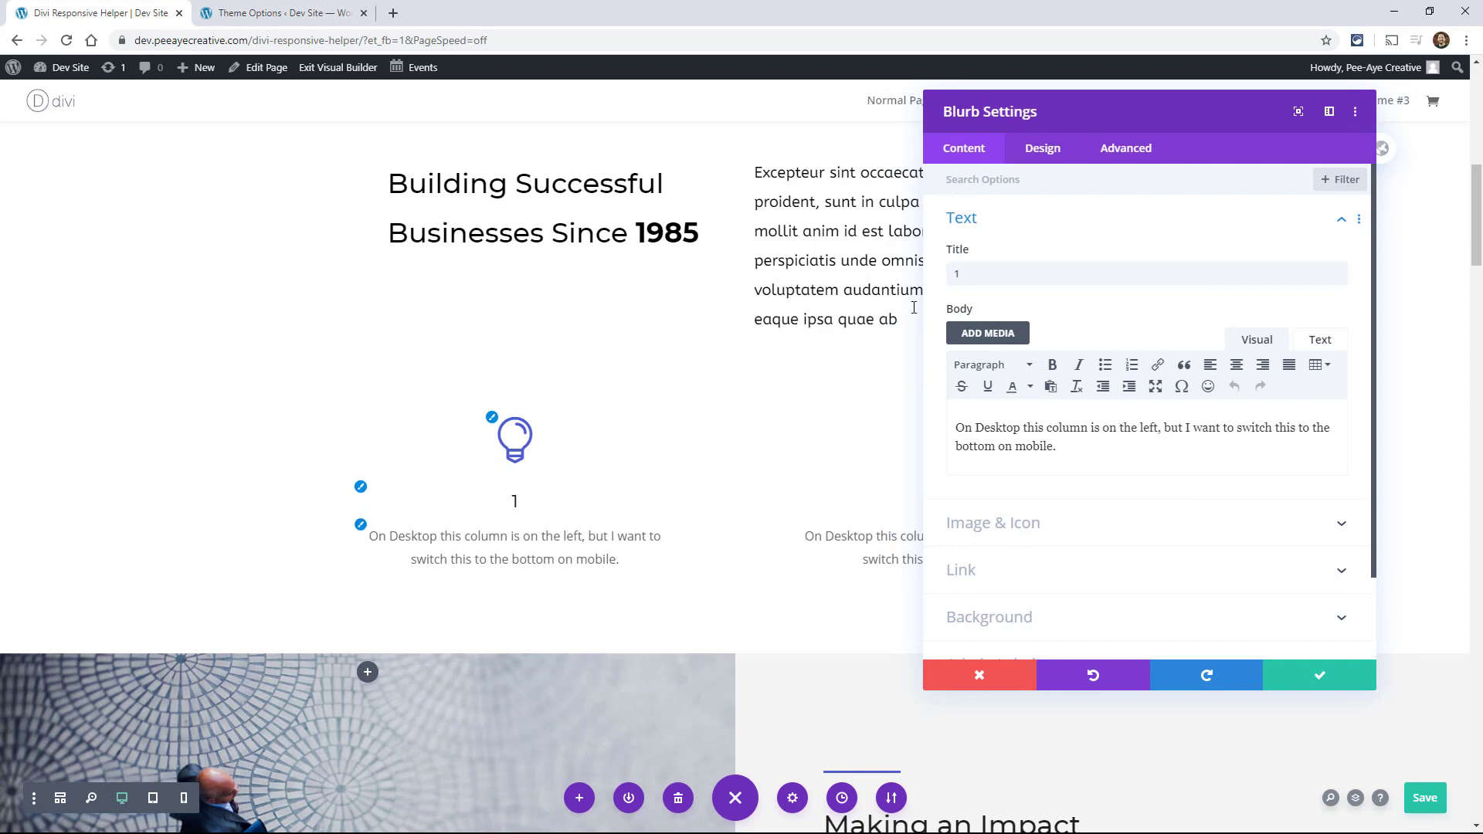
pyautogui.click(1040, 150)
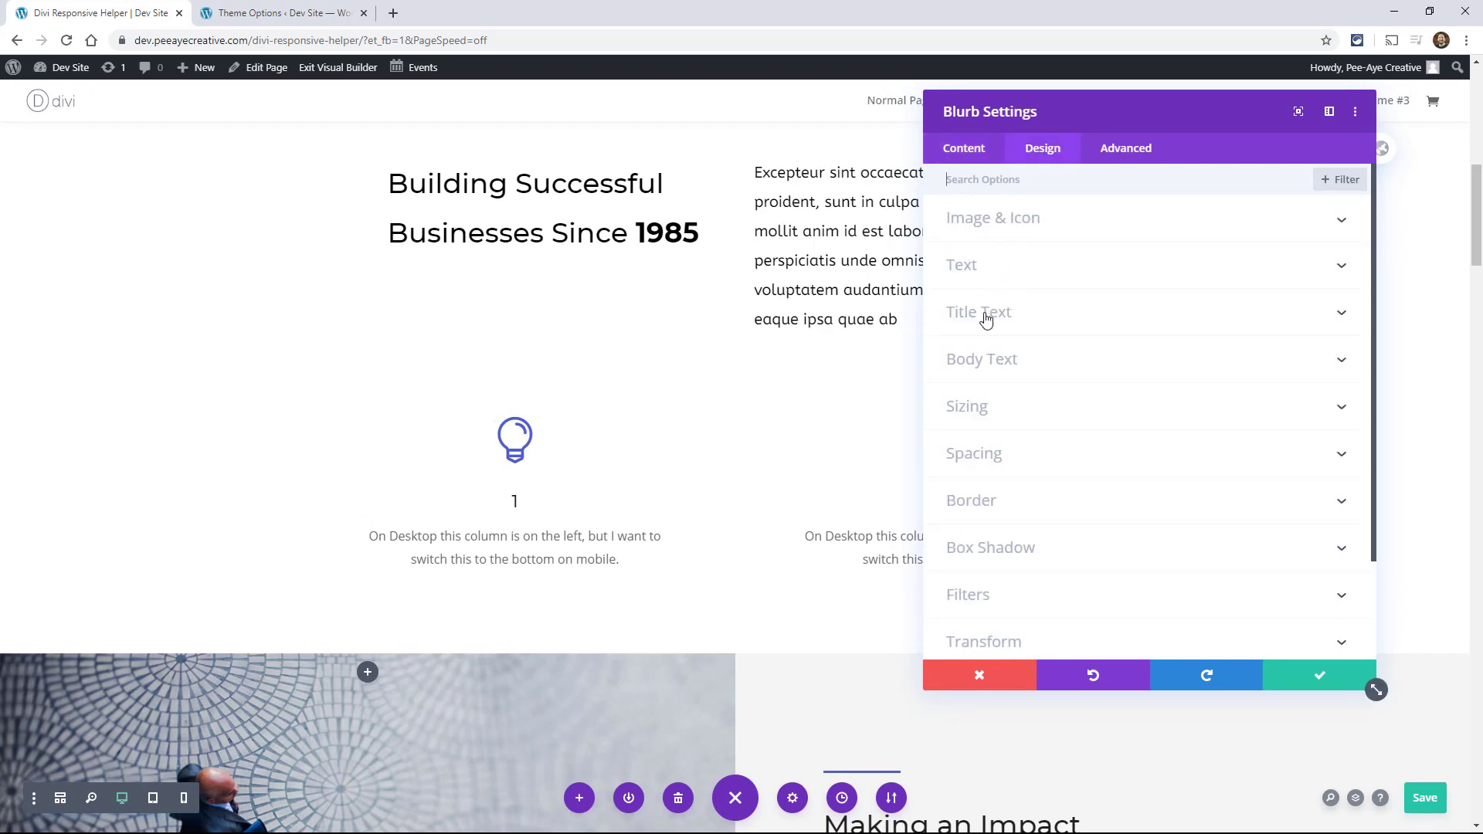
pyautogui.click(978, 361)
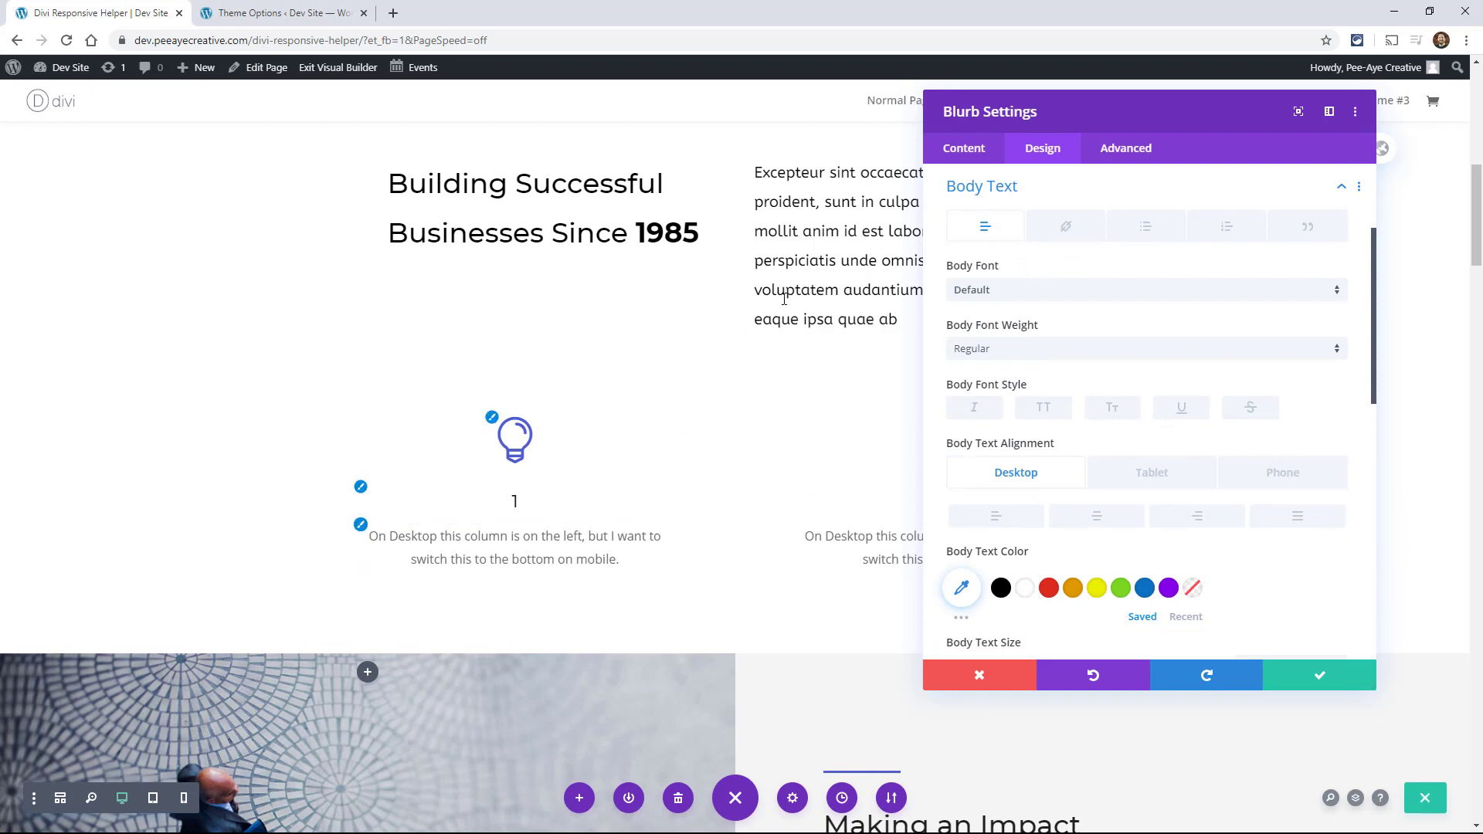
pyautogui.scroll(-4, 1280, 366)
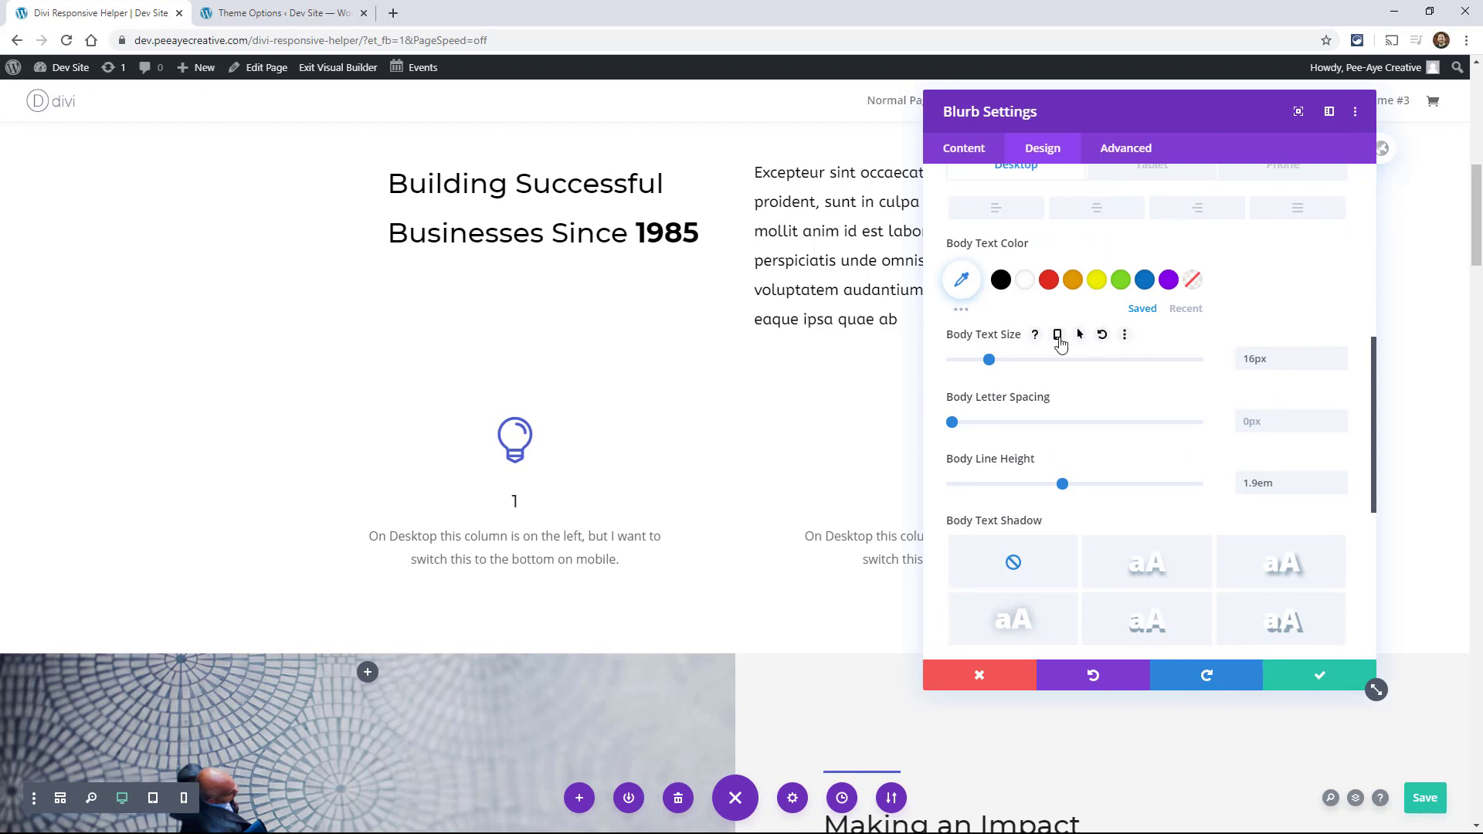
pyautogui.click(1058, 337)
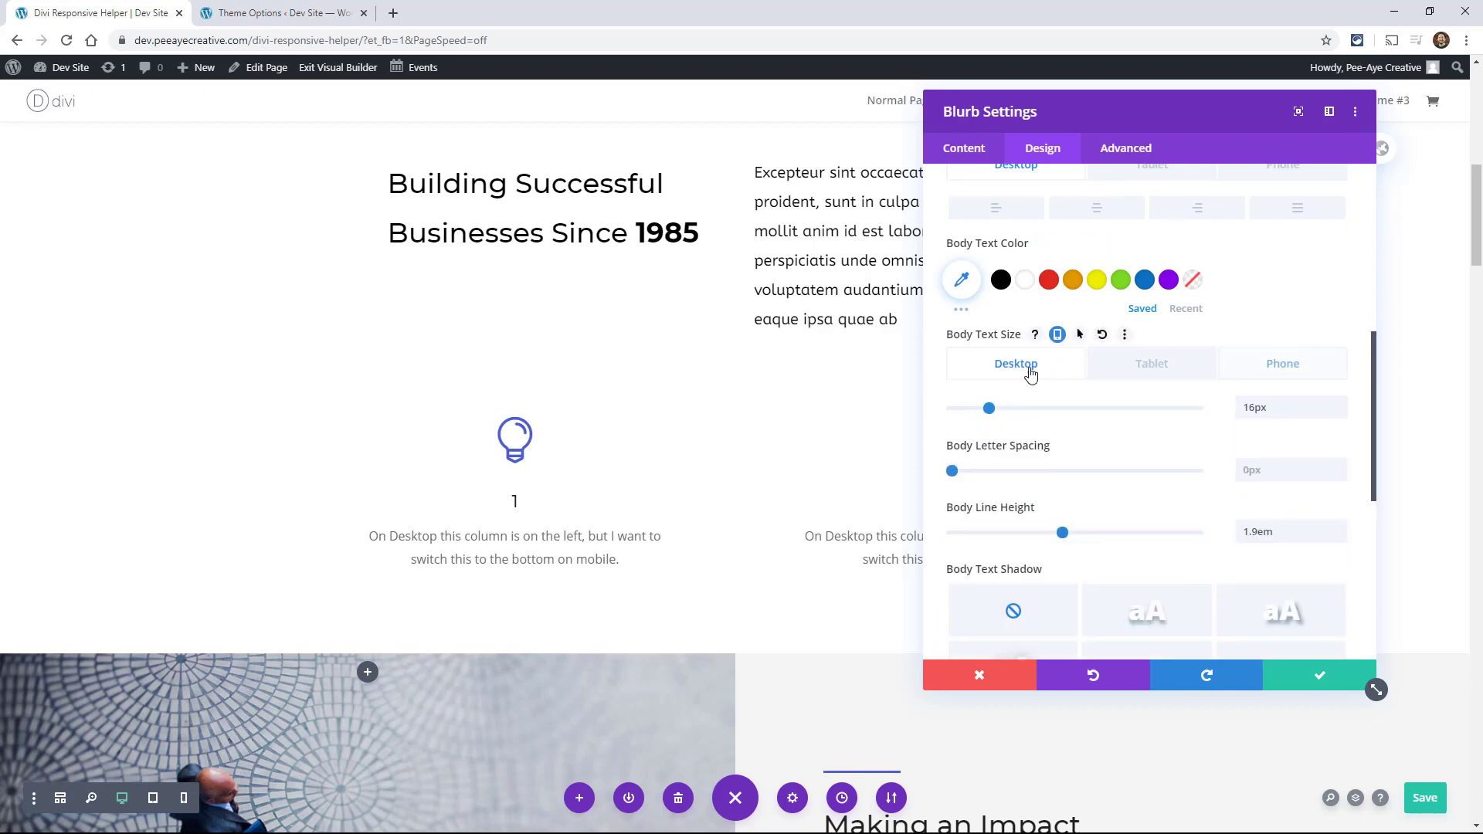
pyautogui.rightClick(1004, 361)
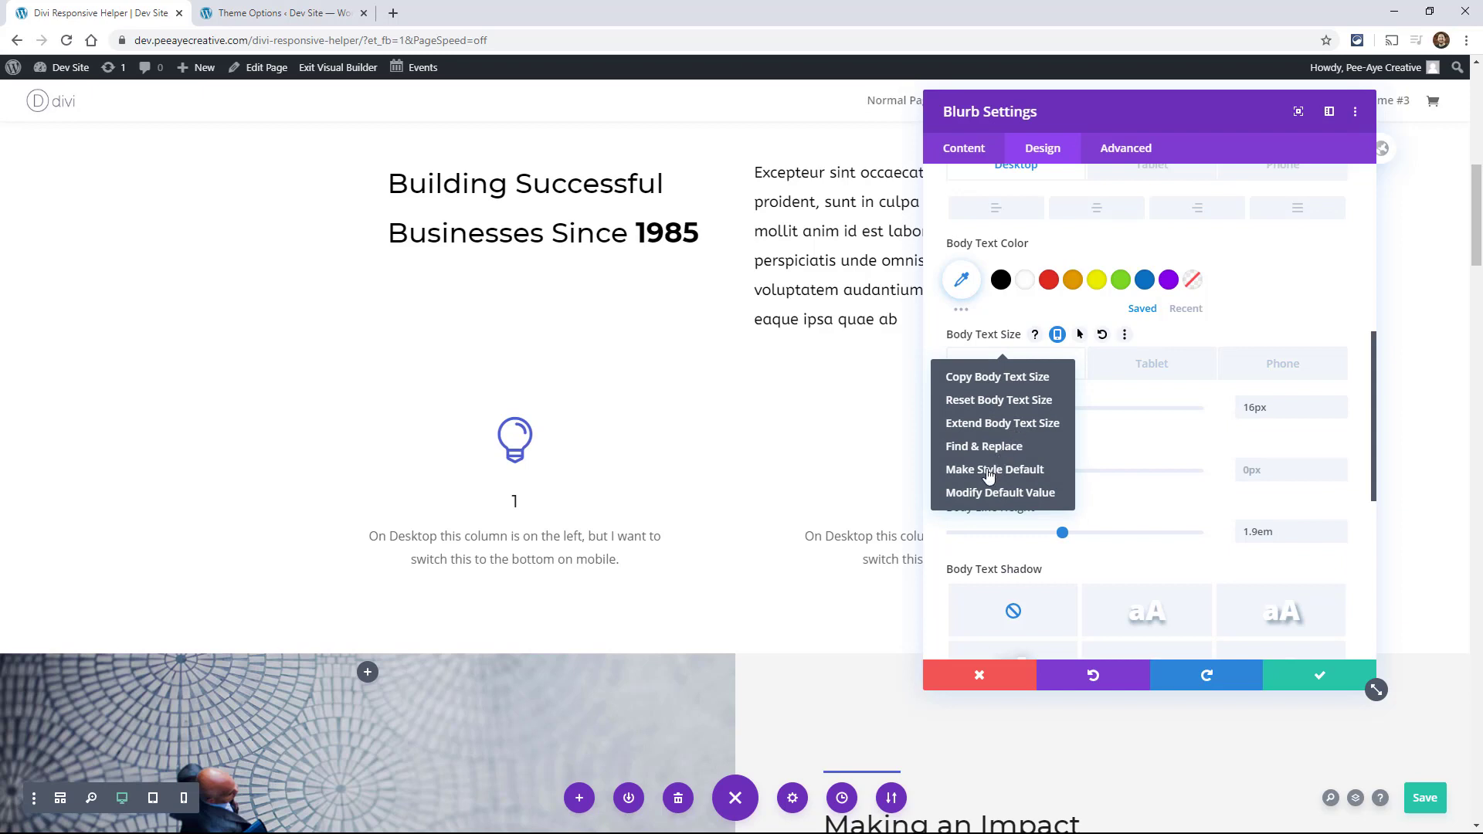
pyautogui.click(1307, 297)
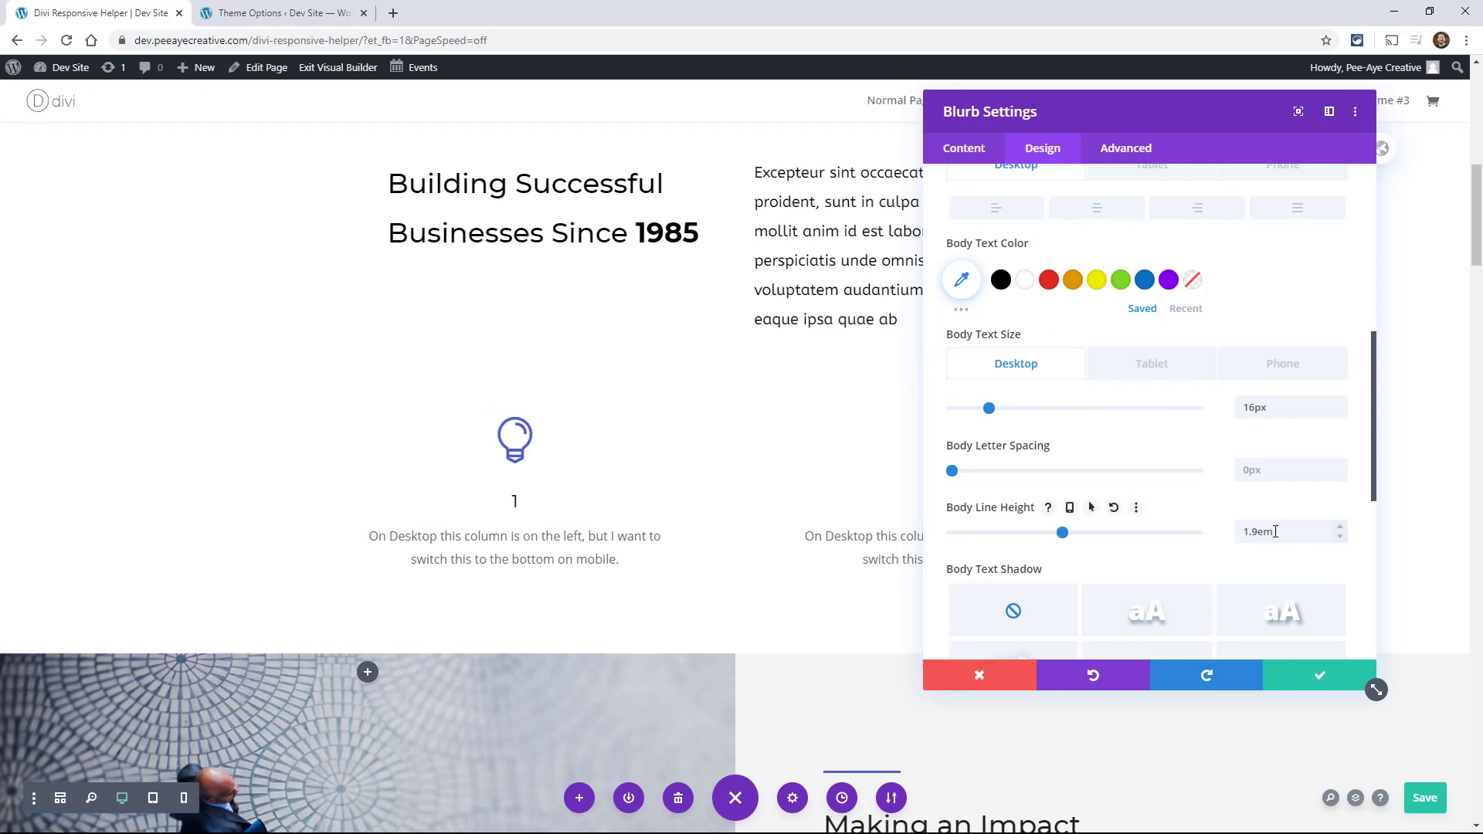
pyautogui.click(1340, 537)
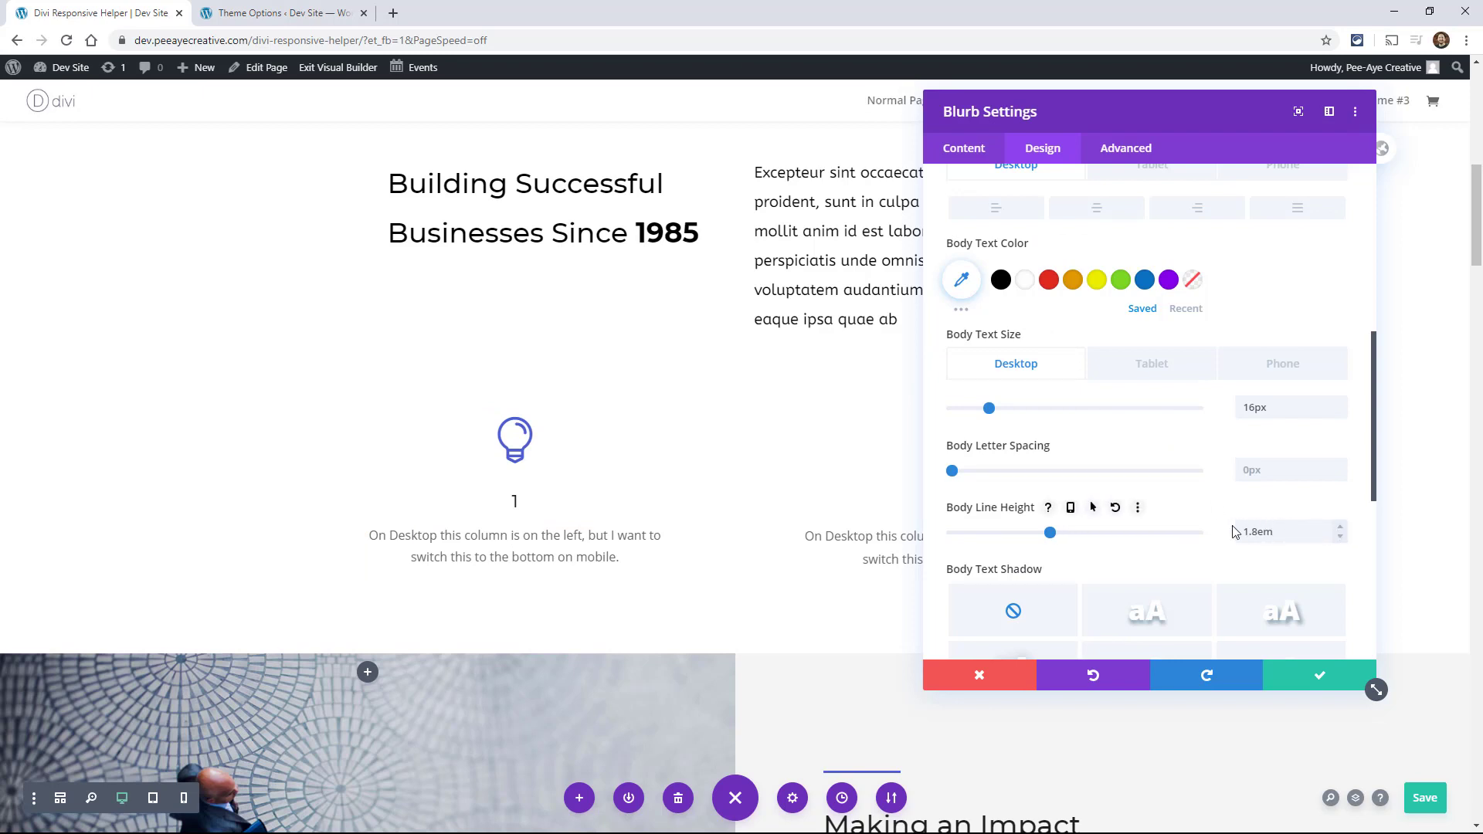
# Step: Reduce the title line height in the first blurb's title text settings and discard the blurb's changes
pyautogui.scroll(6, 1024, 525)
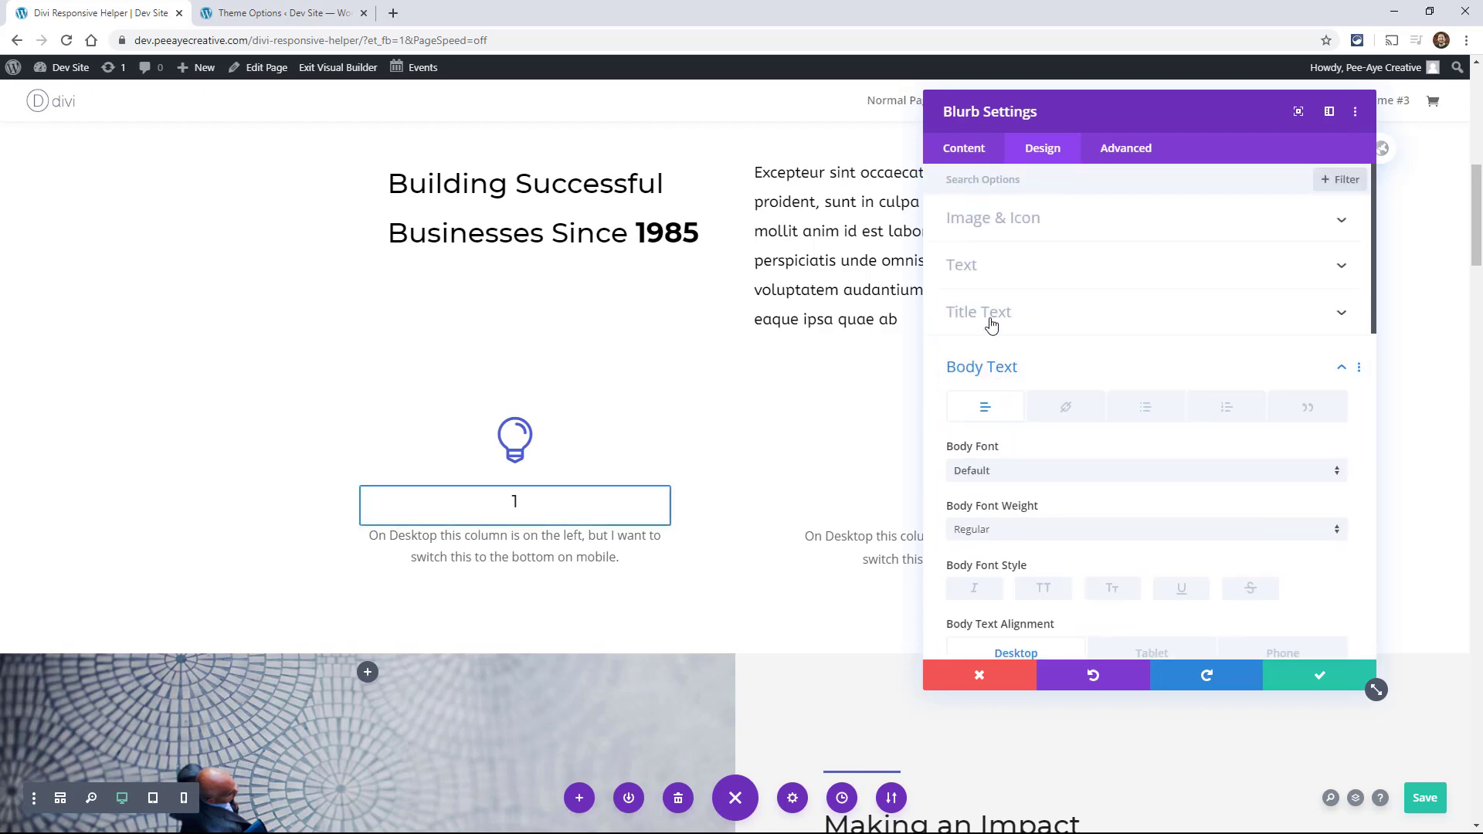
pyautogui.click(987, 323)
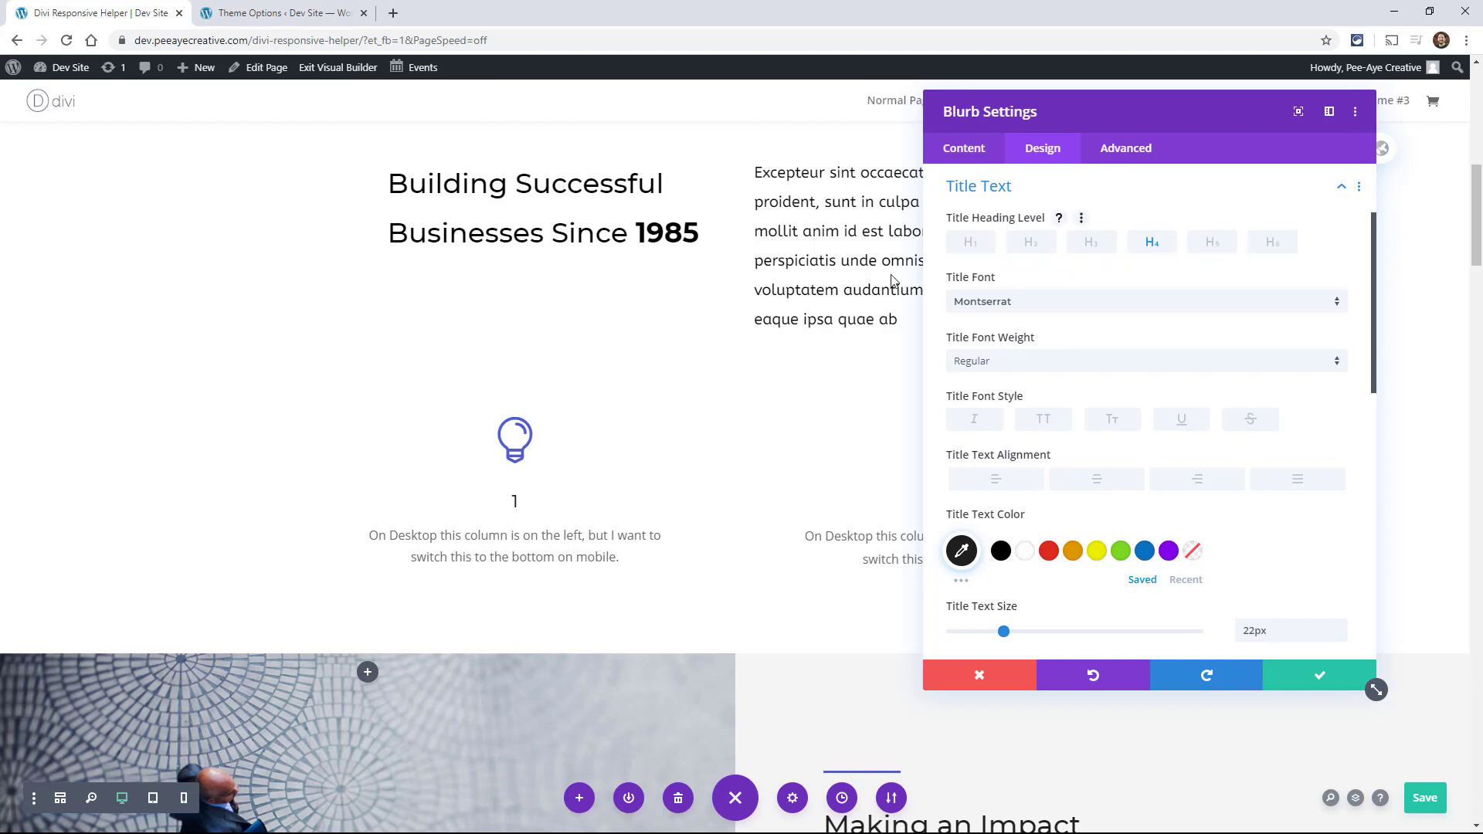
pyautogui.scroll(-3, 1097, 455)
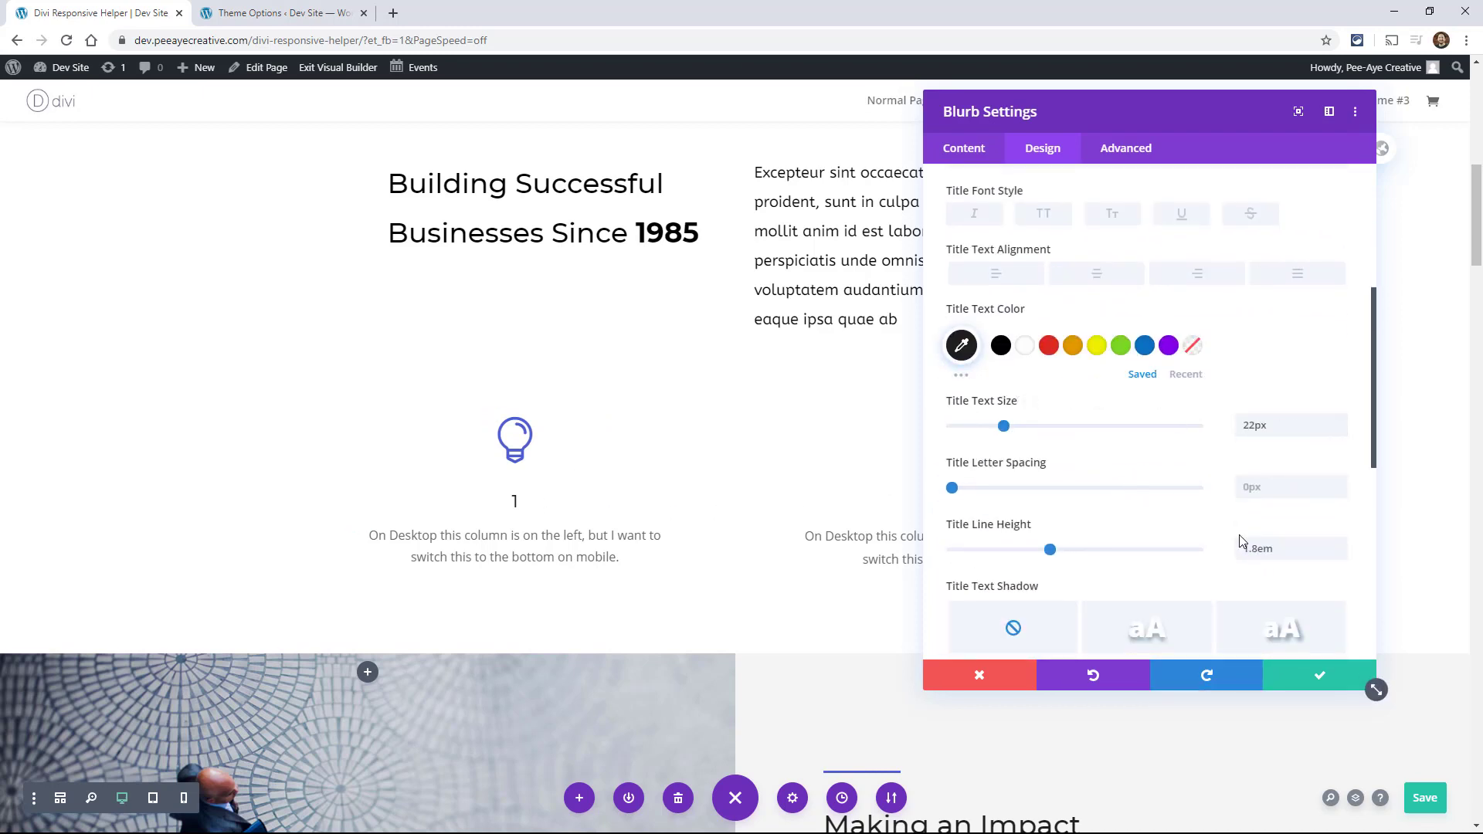
pyautogui.click(1340, 554)
pyautogui.click(1340, 553)
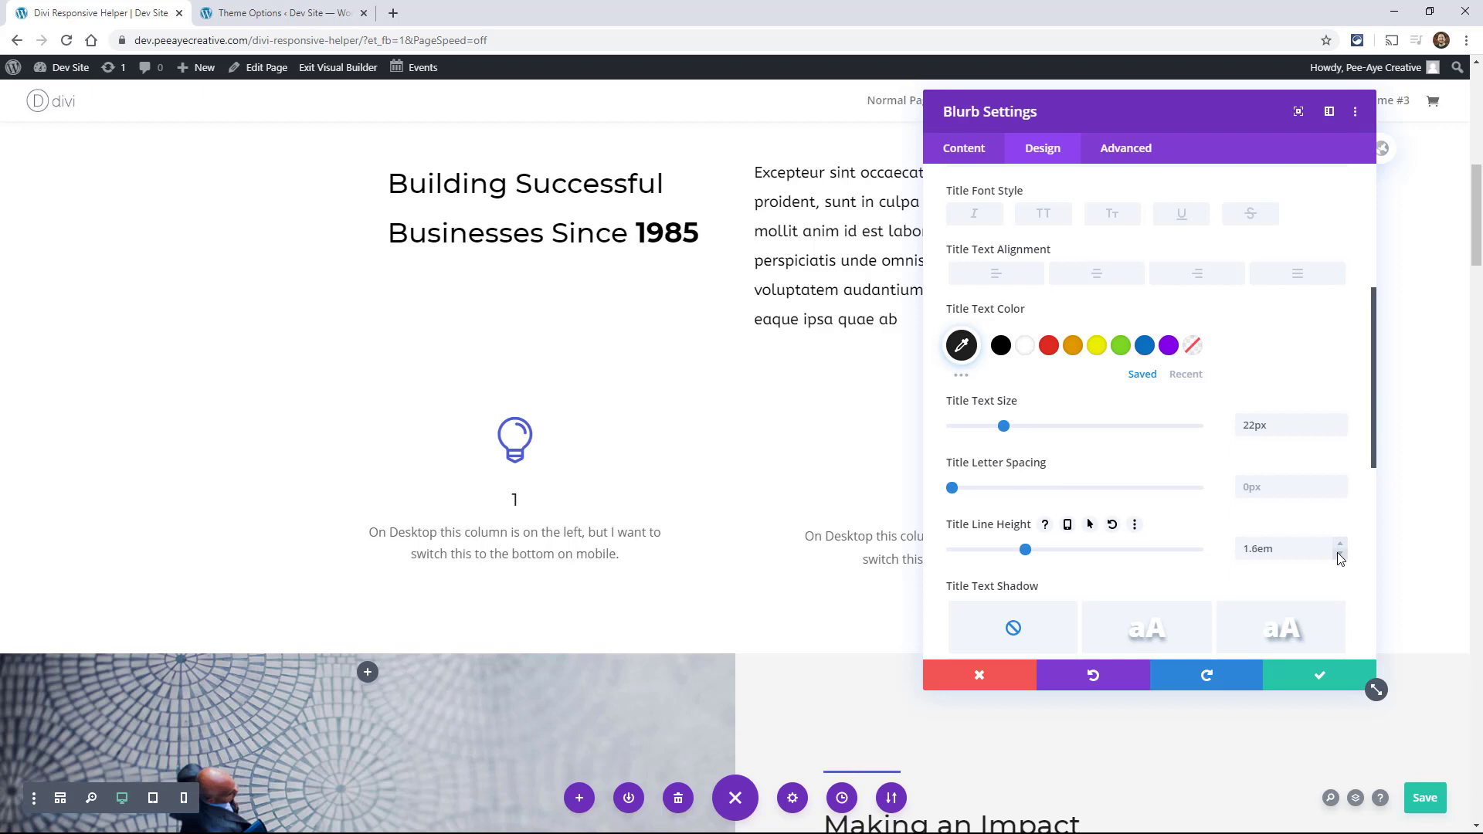
pyautogui.click(1339, 554)
pyautogui.click(1339, 554)
pyautogui.click(1339, 554)
pyautogui.scroll(5, 1089, 533)
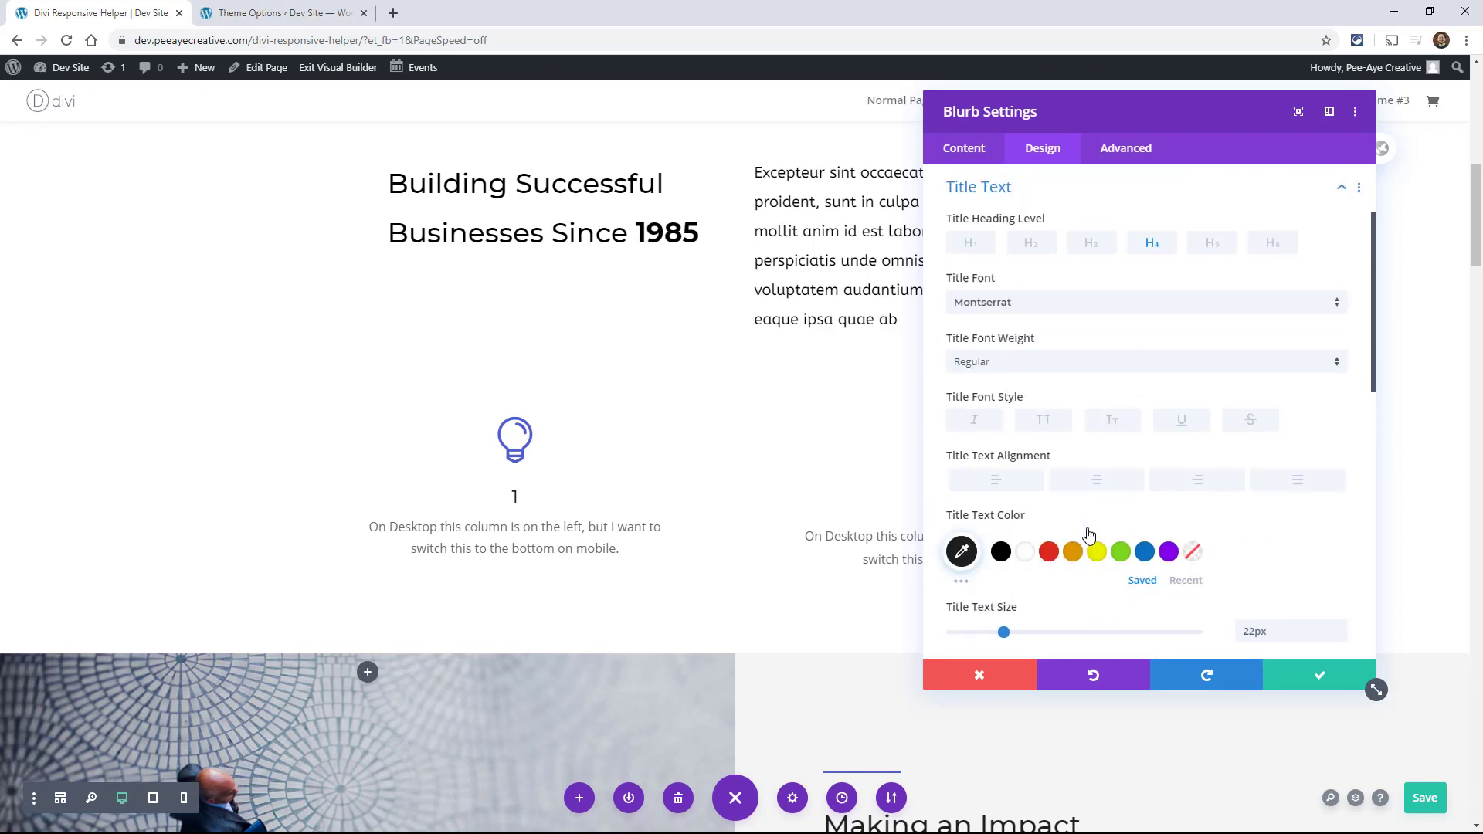
pyautogui.click(996, 674)
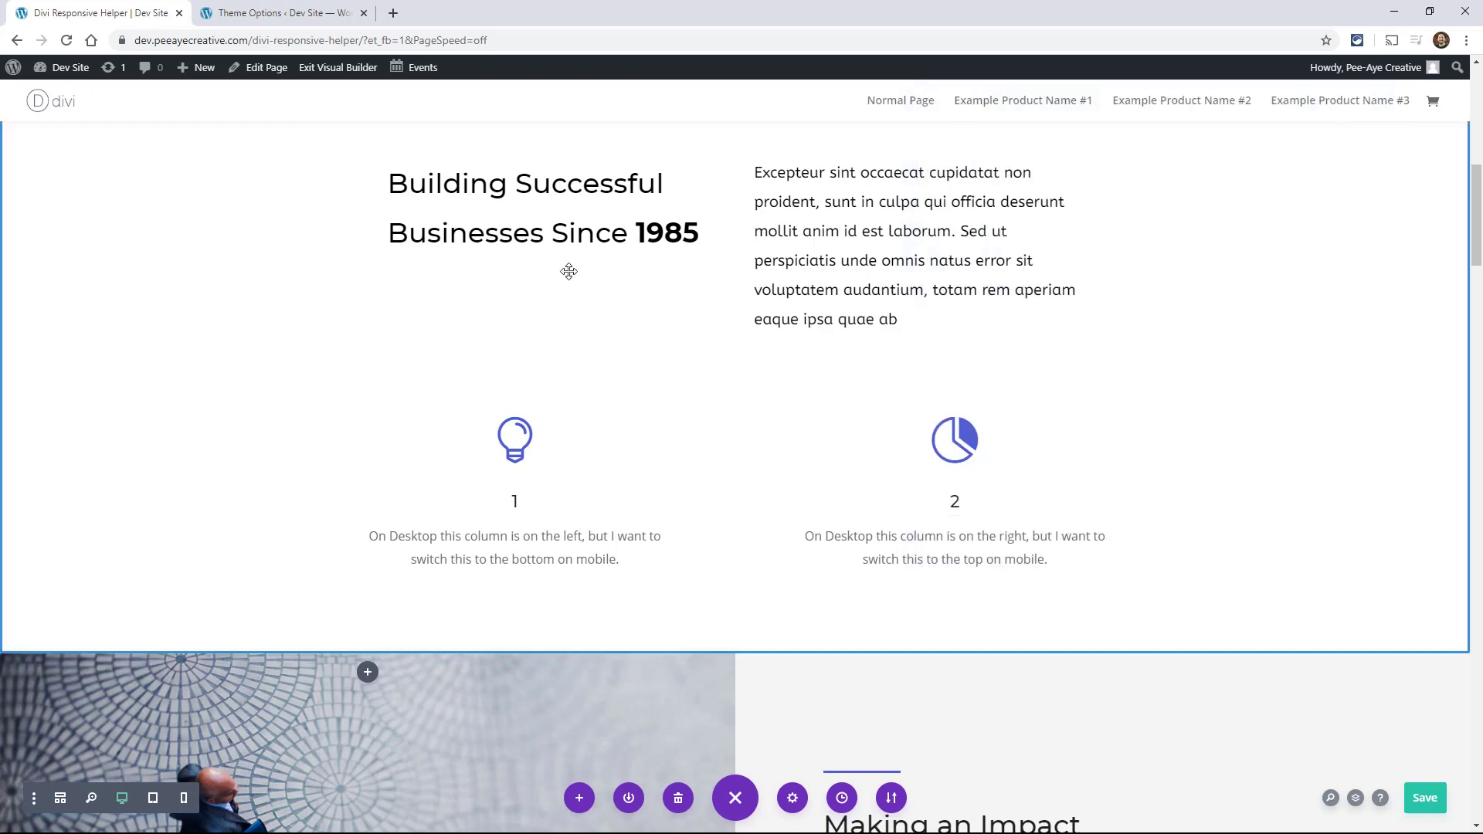
# Step: Open the H2 heading text design options of the "Building Successful Businesses Since 1985" text module
pyautogui.scroll(1, 570, 271)
pyautogui.click(524, 300)
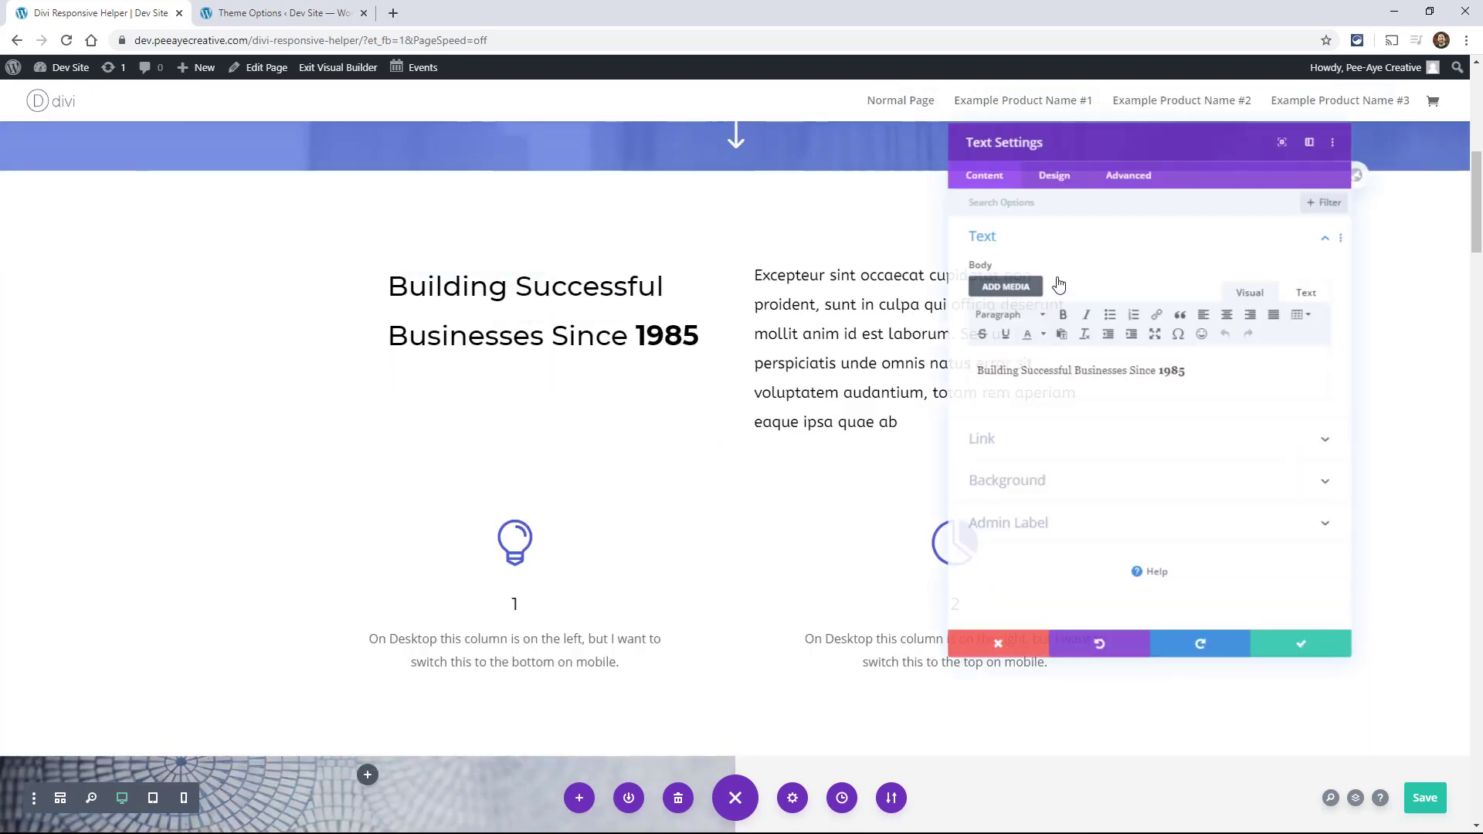
pyautogui.click(1039, 153)
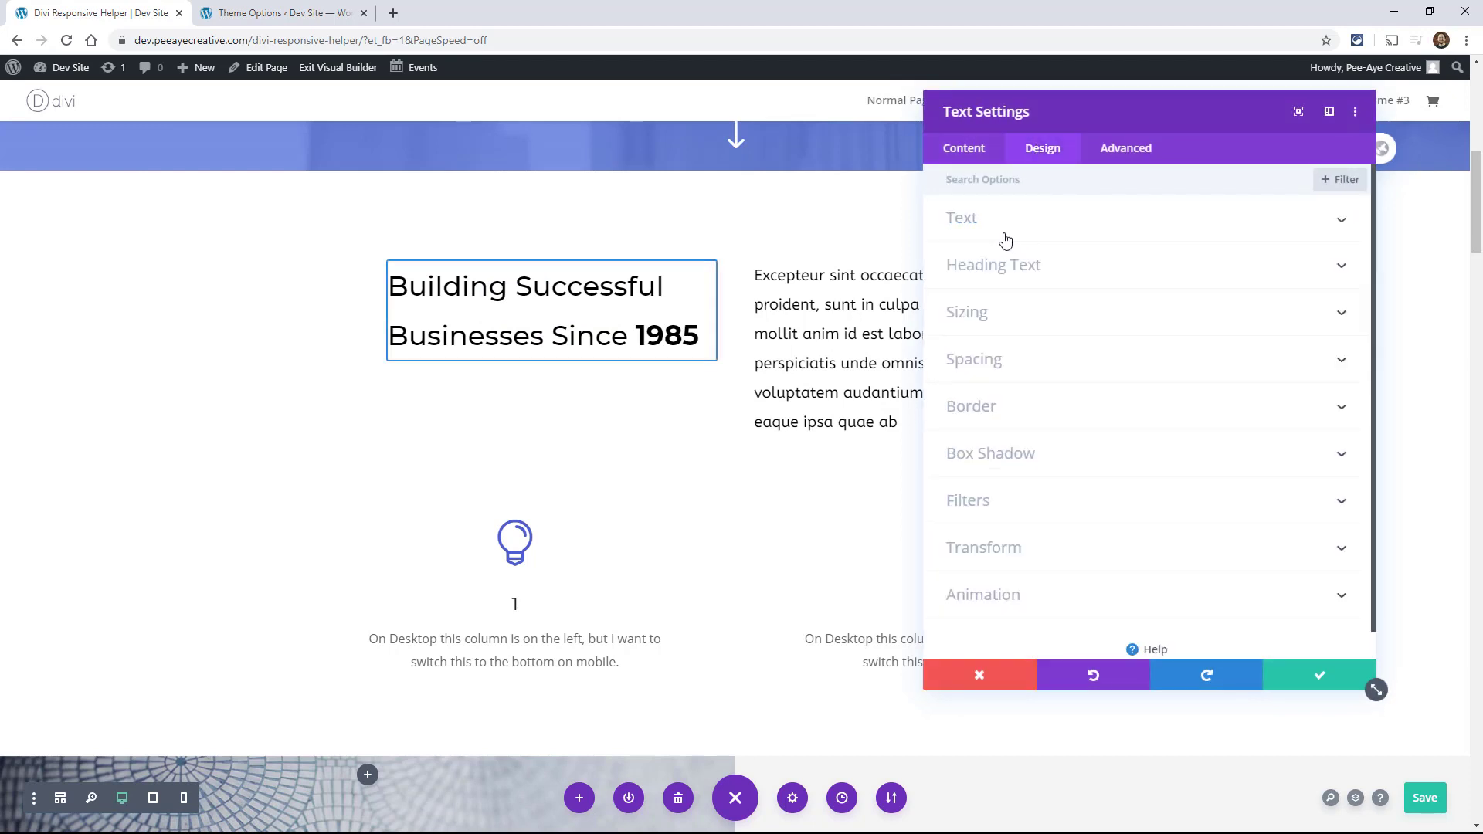
pyautogui.click(1003, 236)
pyautogui.click(1001, 235)
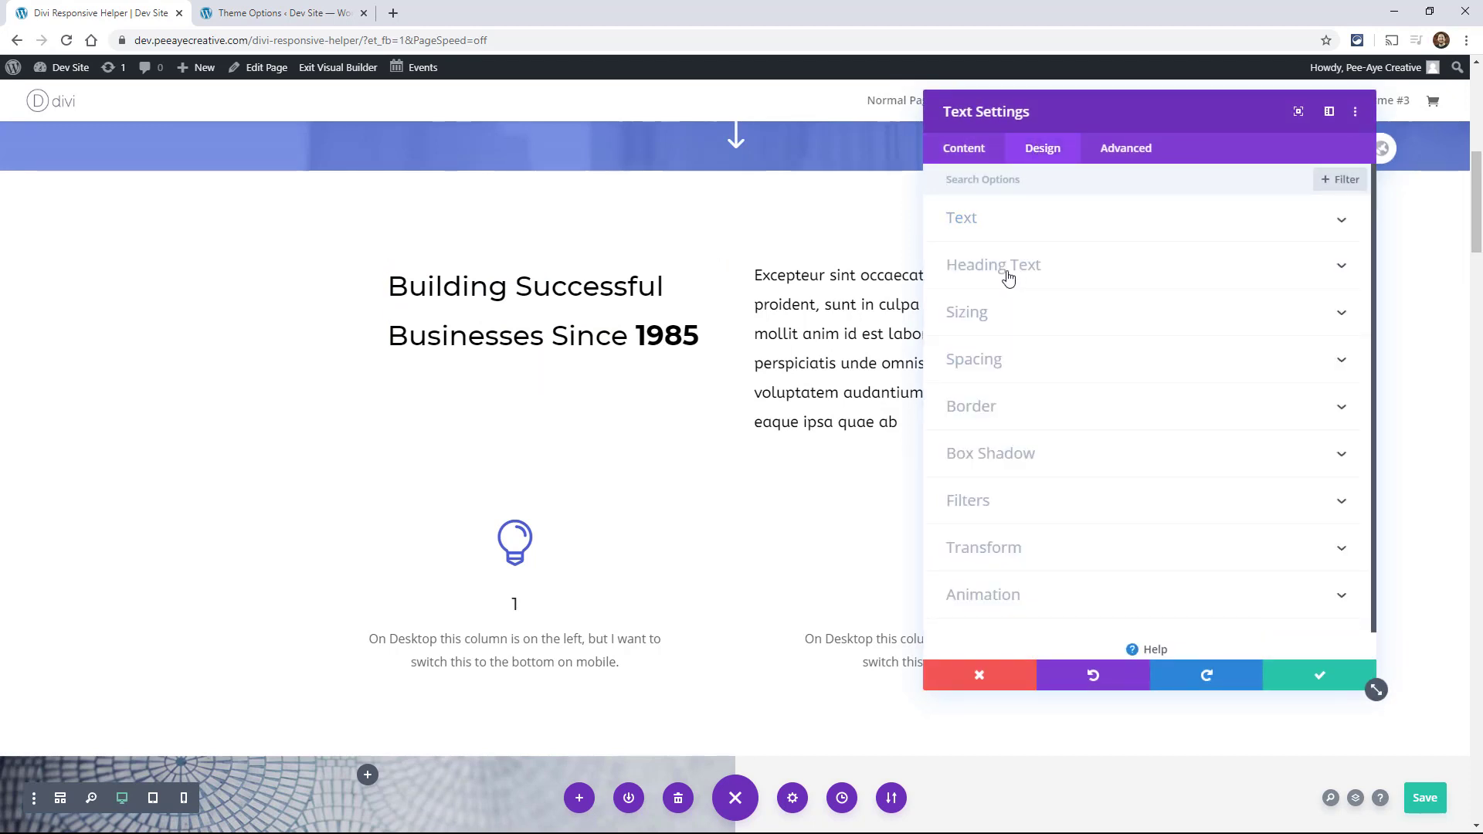
pyautogui.click(1008, 278)
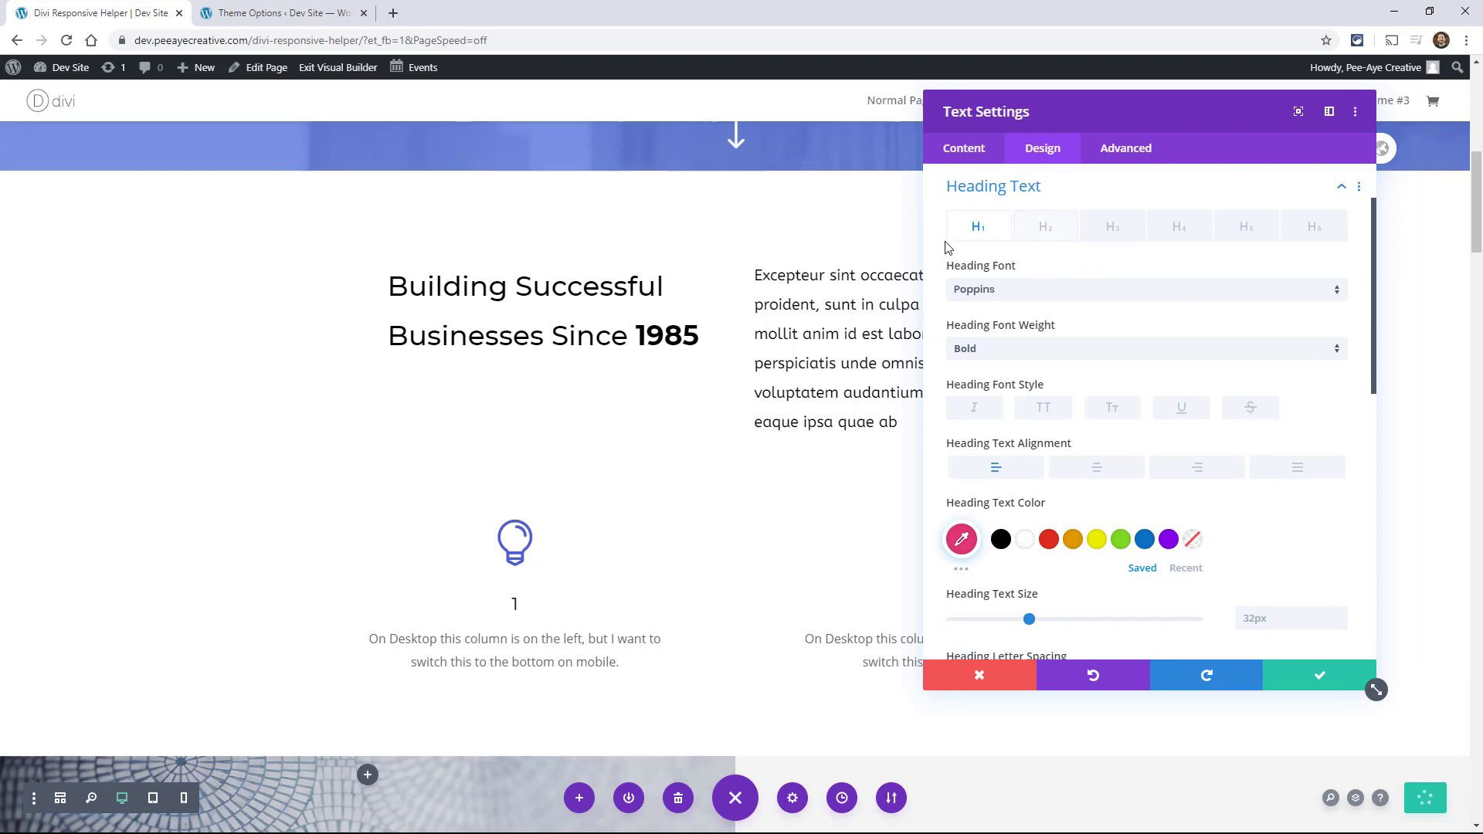
pyautogui.click(1043, 230)
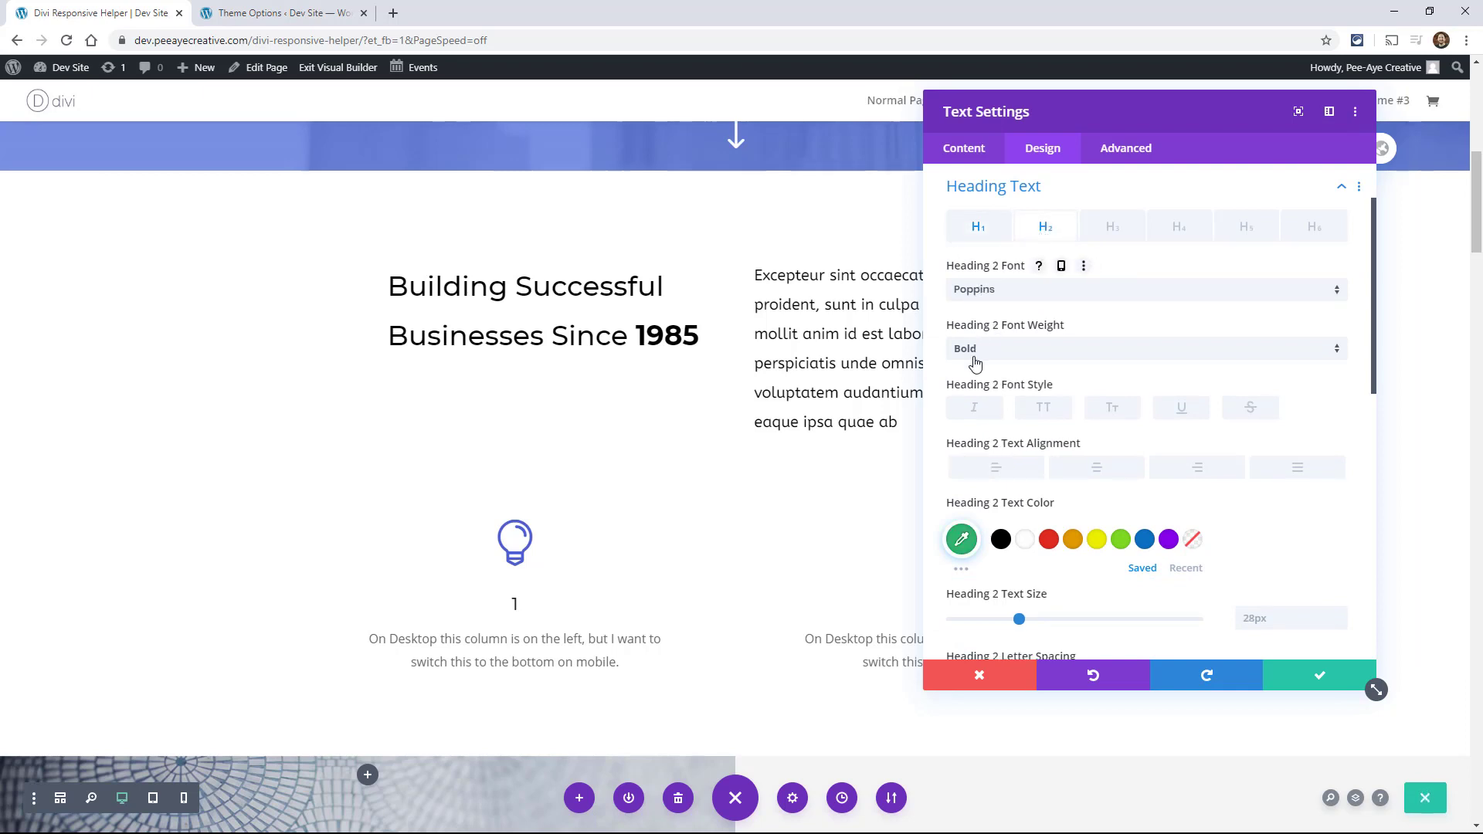
# Step: Try responsive options for the Heading 2 text size in the tablet and phone views, and discard the module's changes
pyautogui.scroll(-3, 1019, 498)
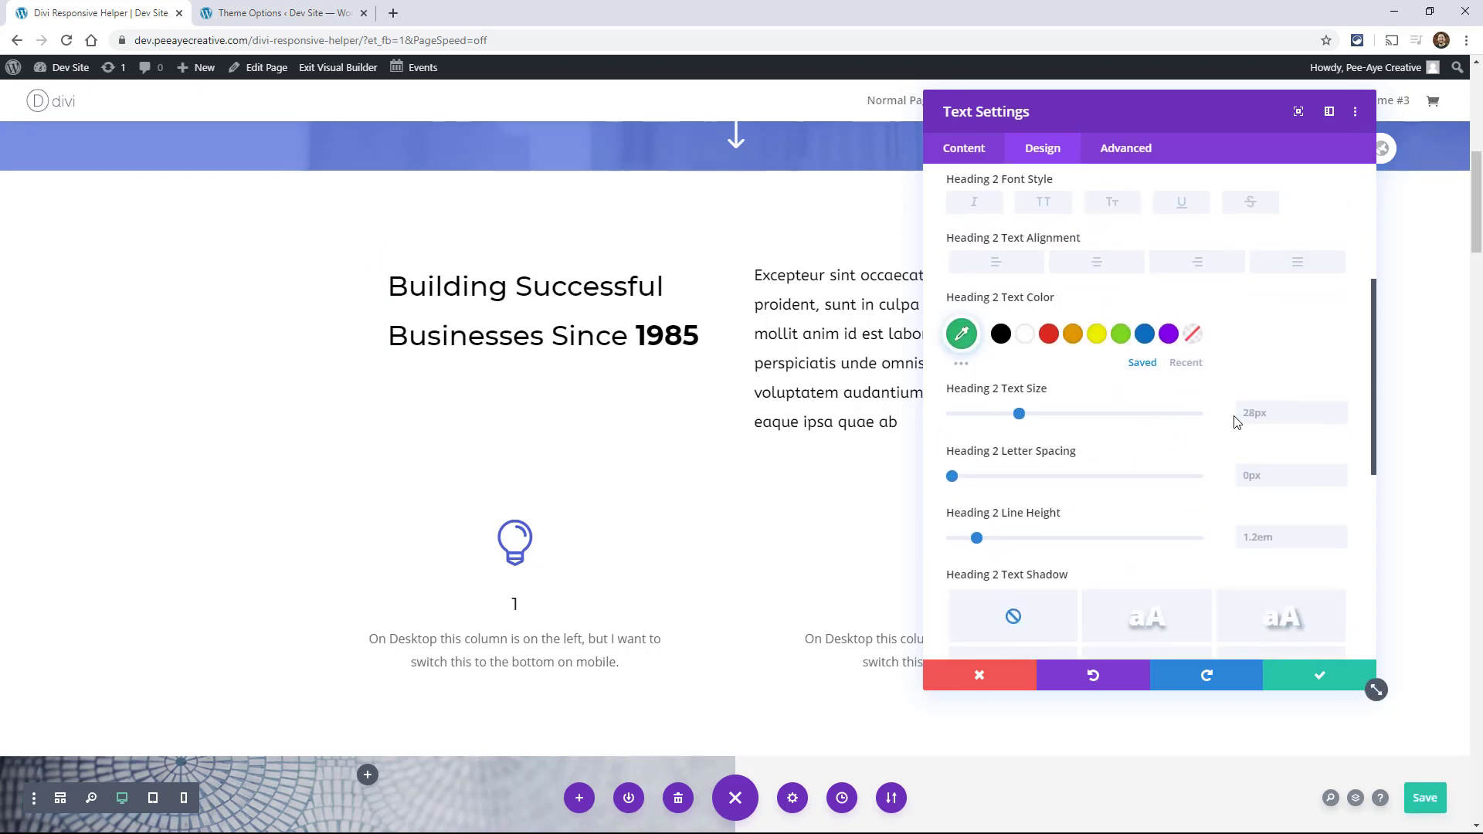
pyautogui.click(1083, 390)
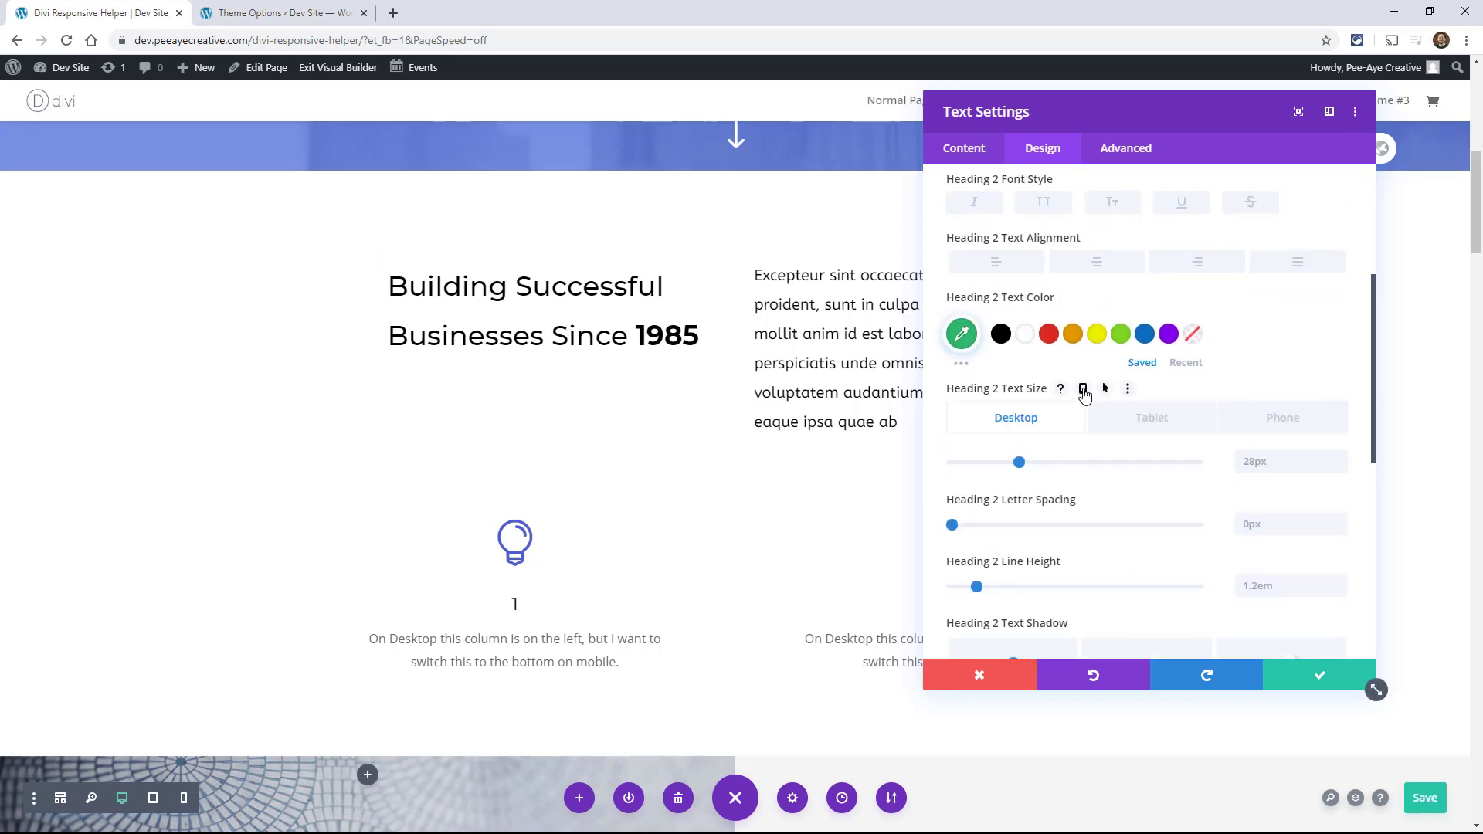
pyautogui.click(1155, 424)
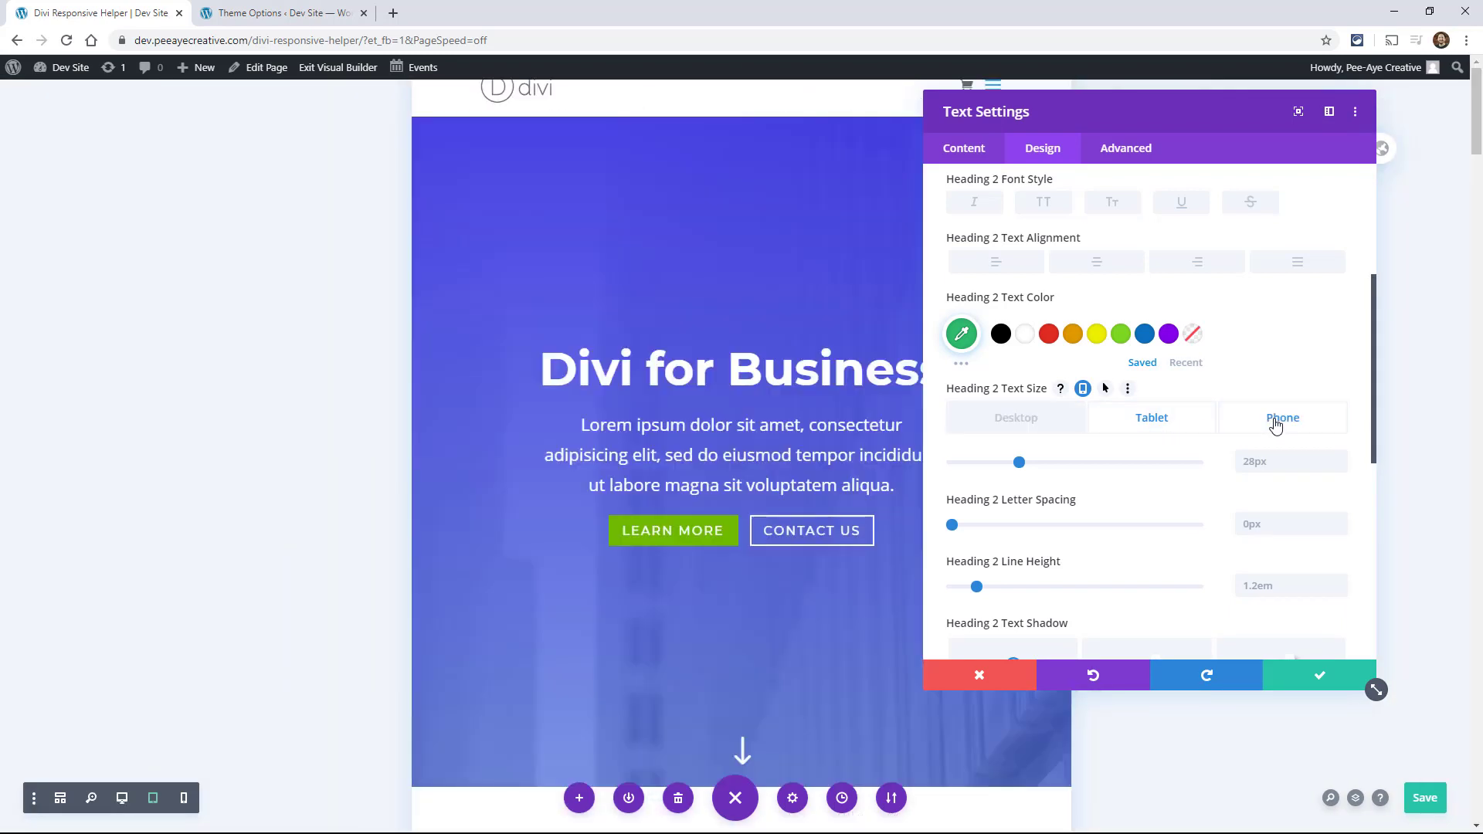
pyautogui.click(1275, 424)
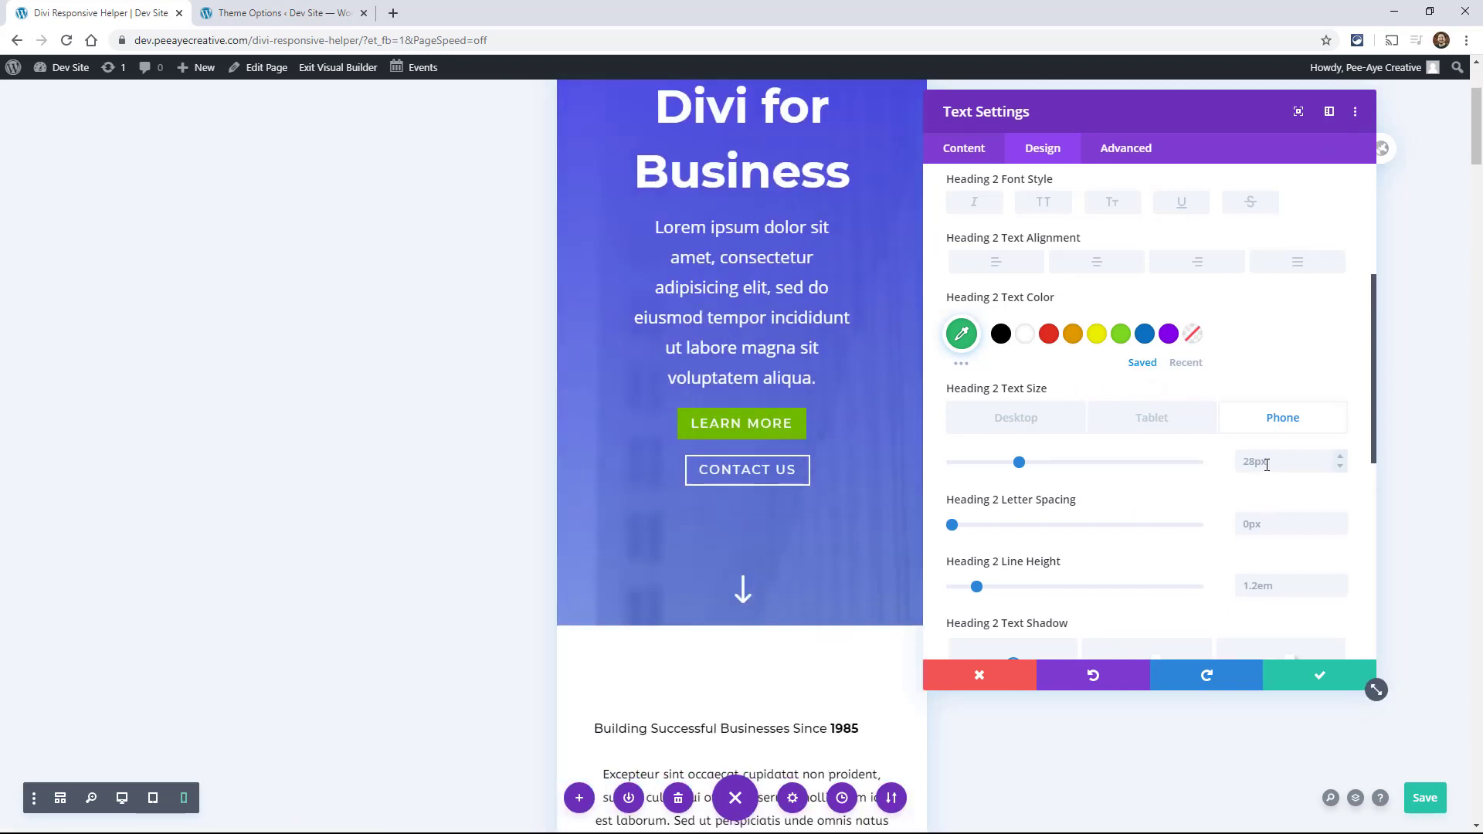
pyautogui.scroll(-9, 770, 502)
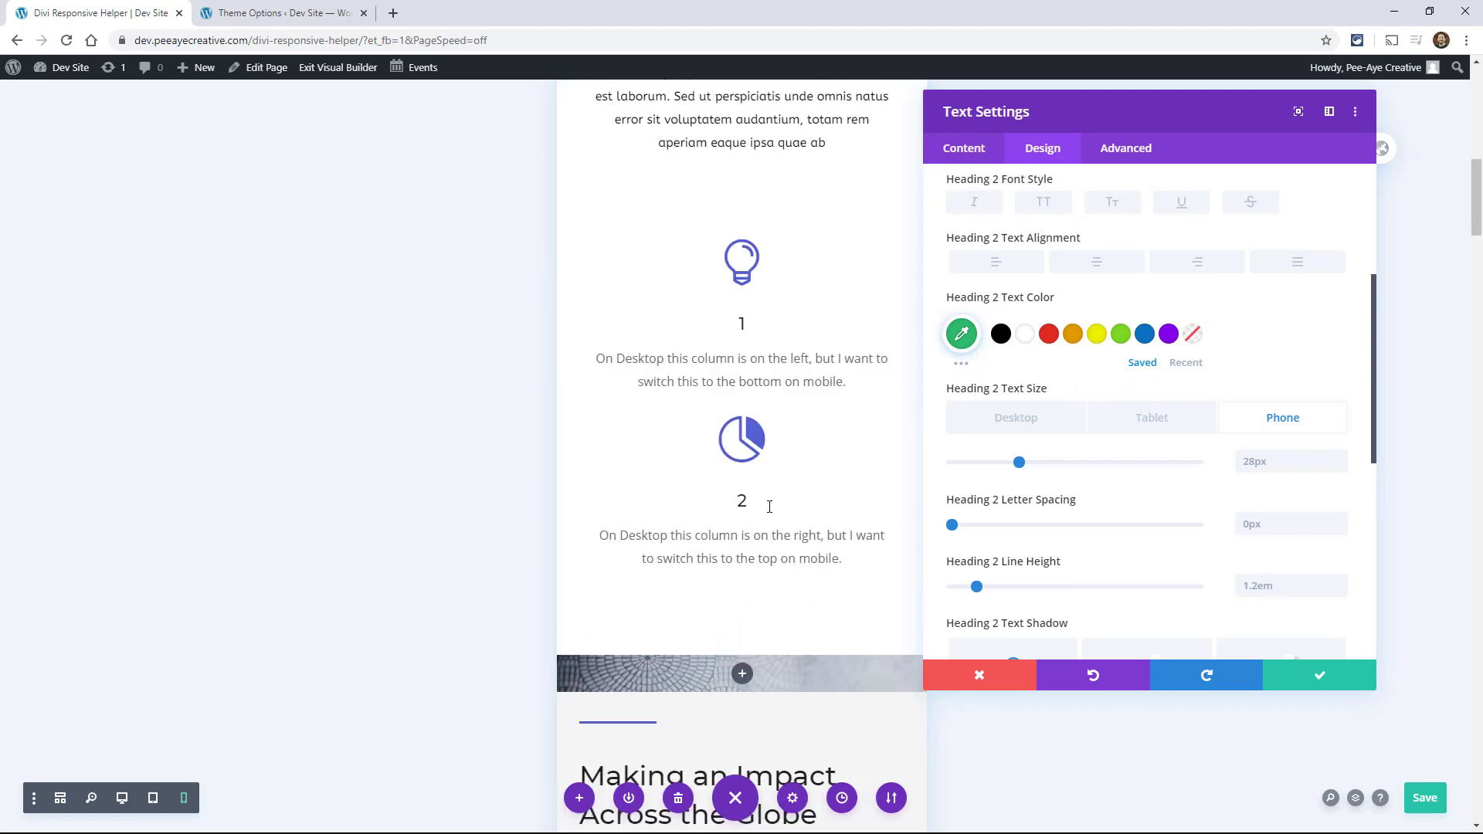
pyautogui.scroll(-4, 769, 506)
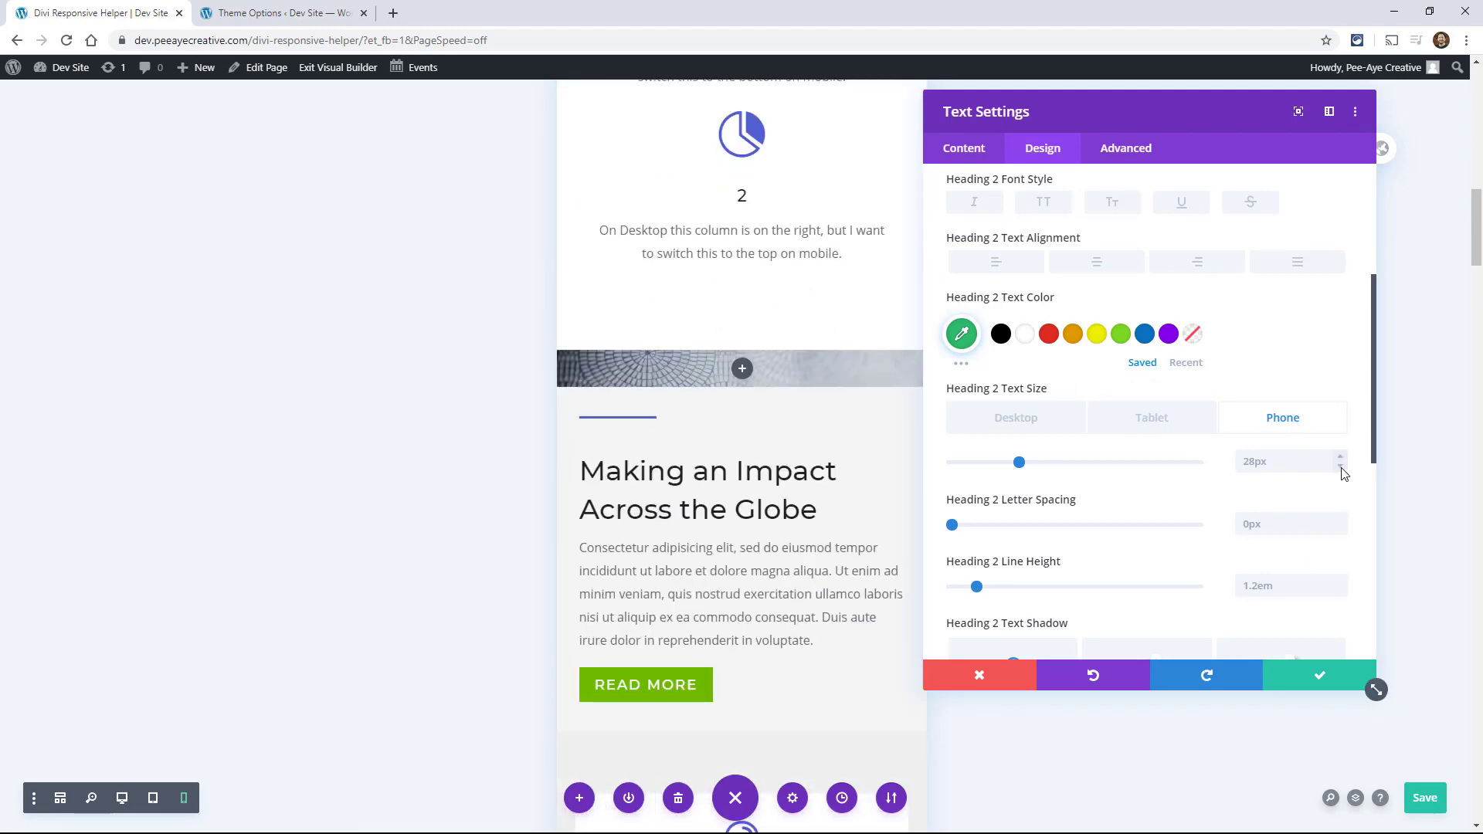
pyautogui.click(1152, 418)
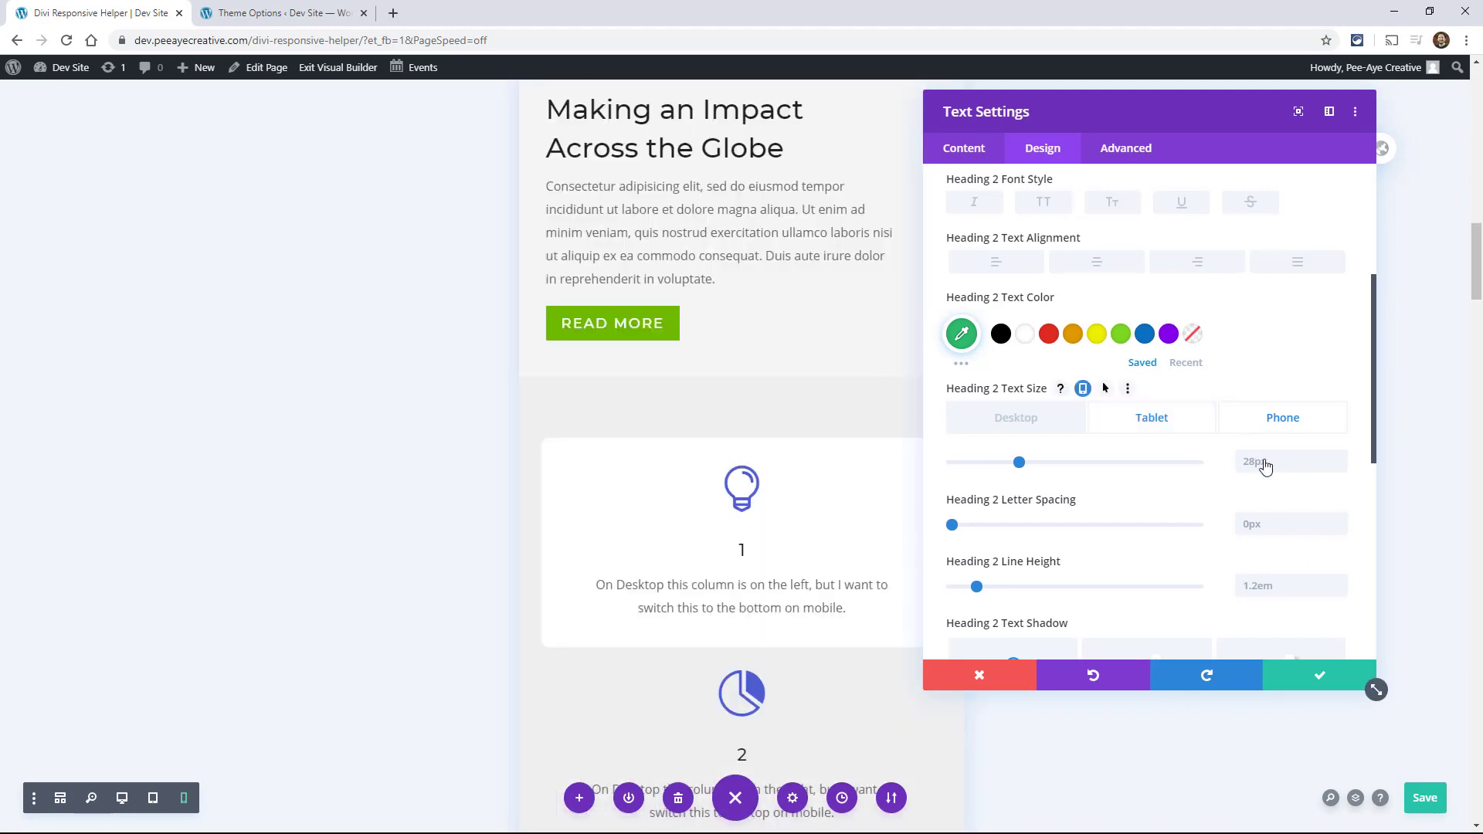
pyautogui.click(966, 685)
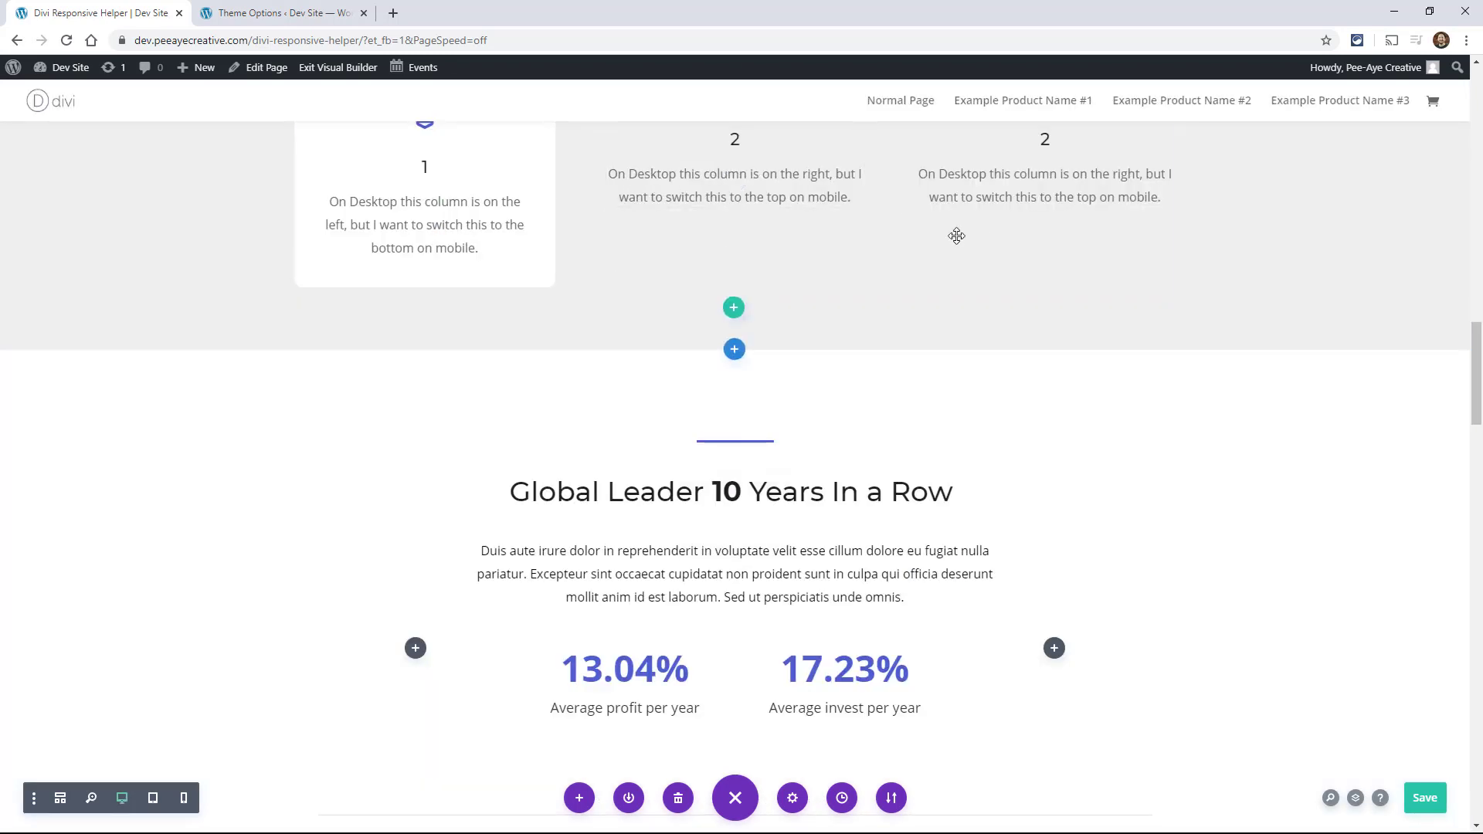
# Step: Examine the caption text design options of the gallery module under Featured Case Studies and close its settings without saving
pyautogui.scroll(2, 927, 270)
pyautogui.scroll(-6, 401, 473)
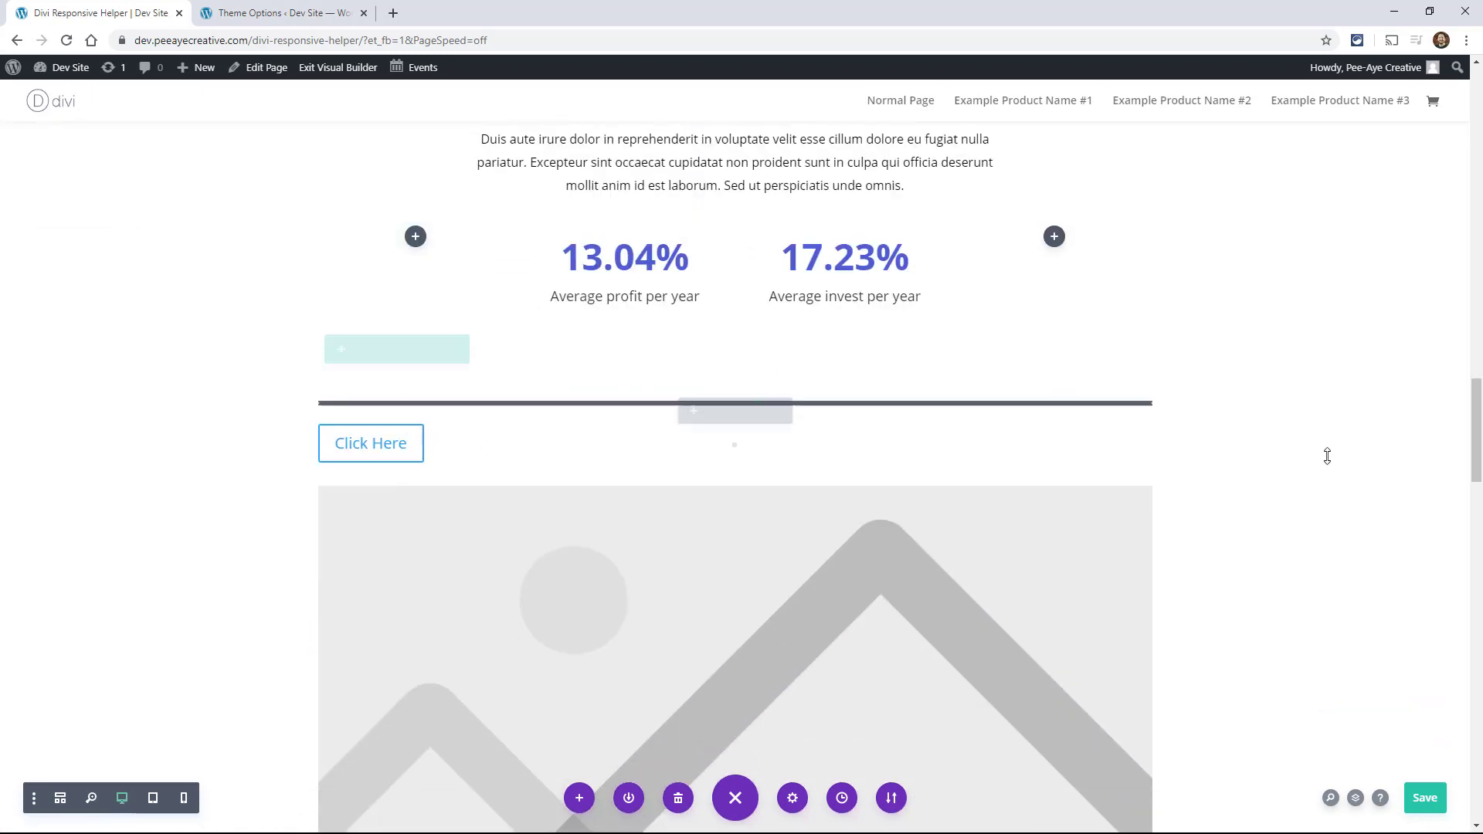
pyautogui.scroll(-5, 1314, 524)
pyautogui.scroll(-2, 1311, 528)
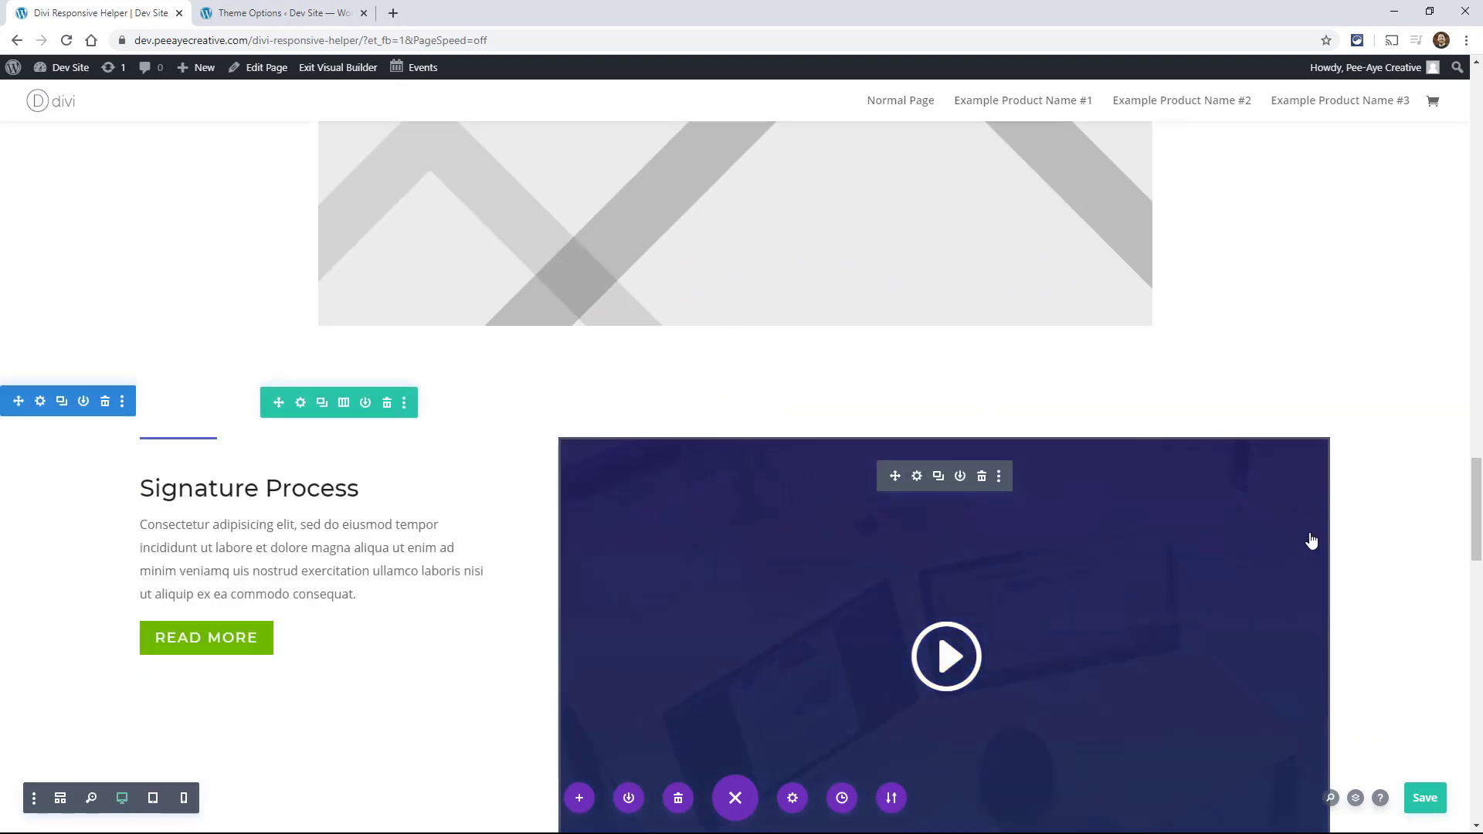
pyautogui.scroll(-10, 1312, 541)
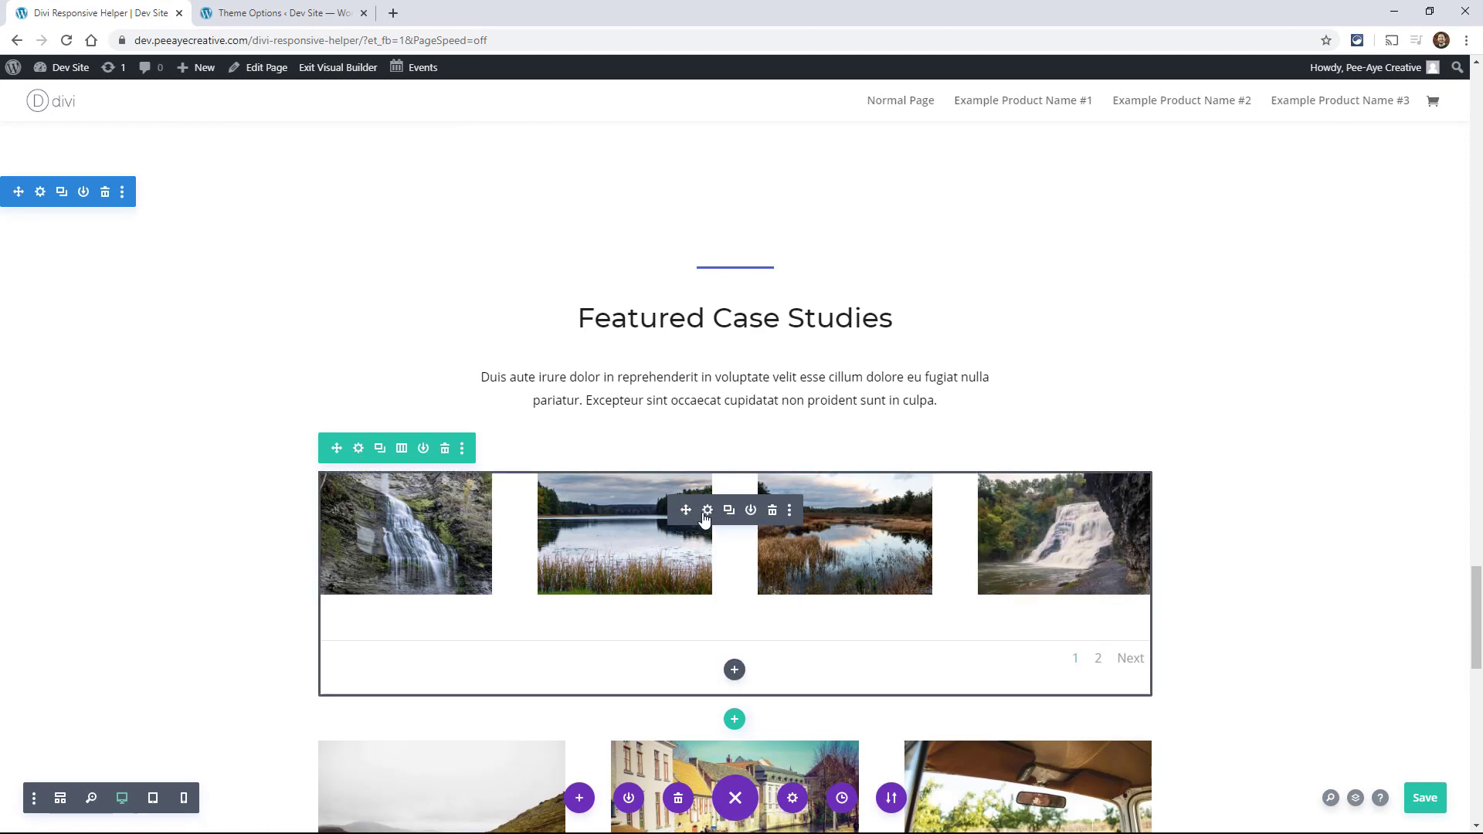
pyautogui.click(707, 511)
pyautogui.click(1041, 155)
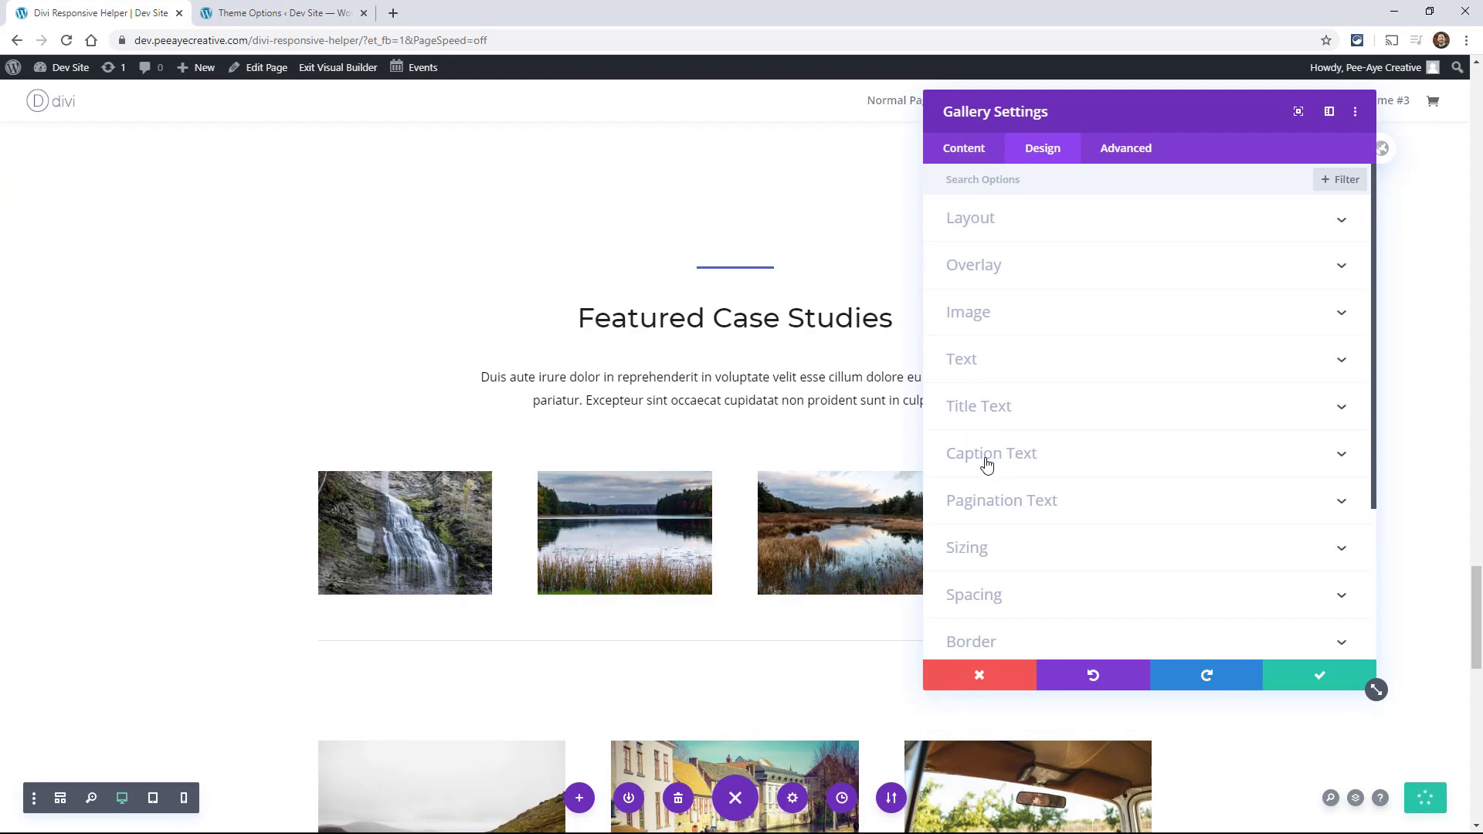
pyautogui.click(986, 456)
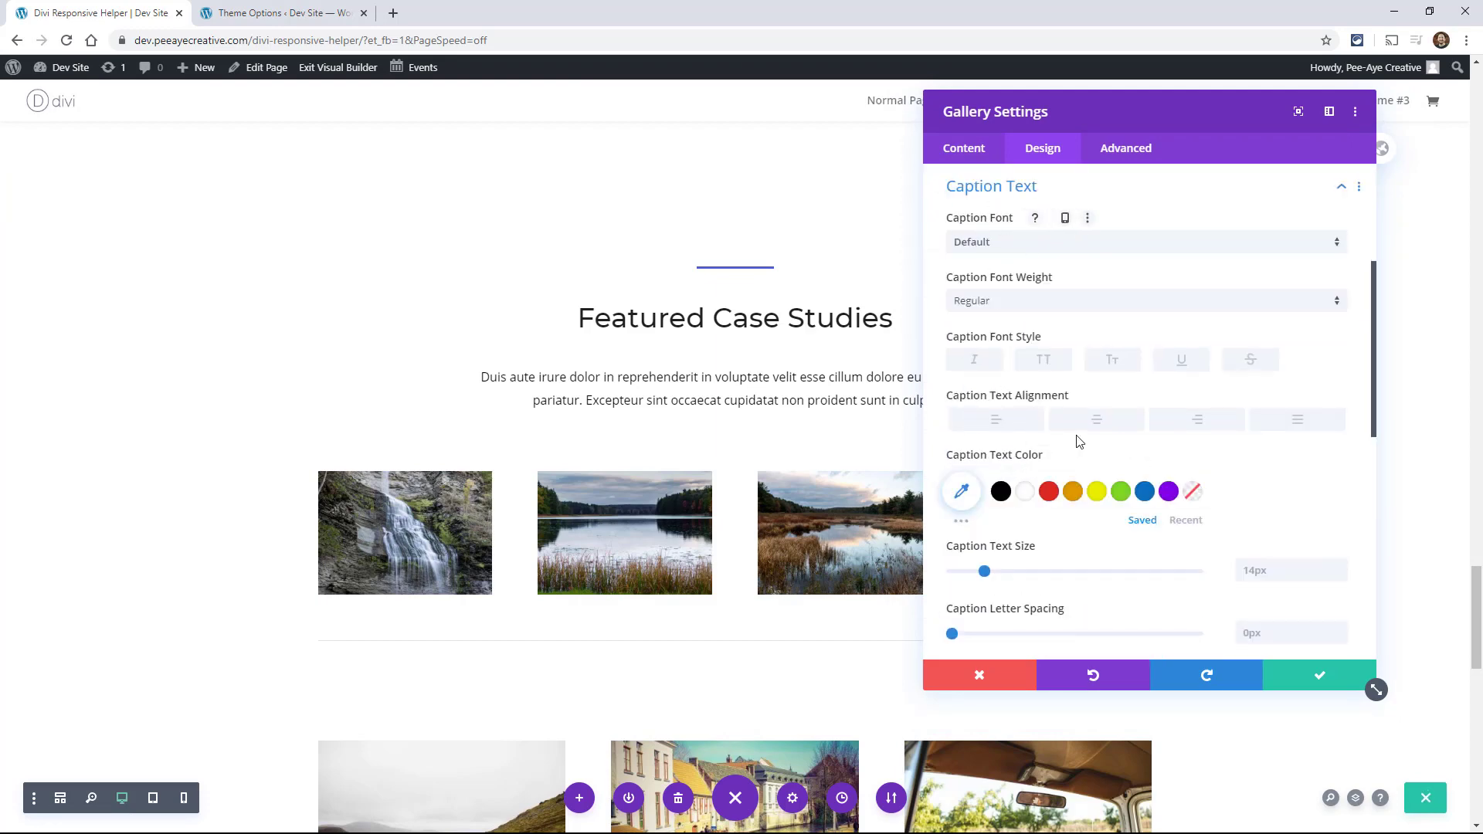
pyautogui.scroll(-3, 1120, 449)
pyautogui.click(978, 675)
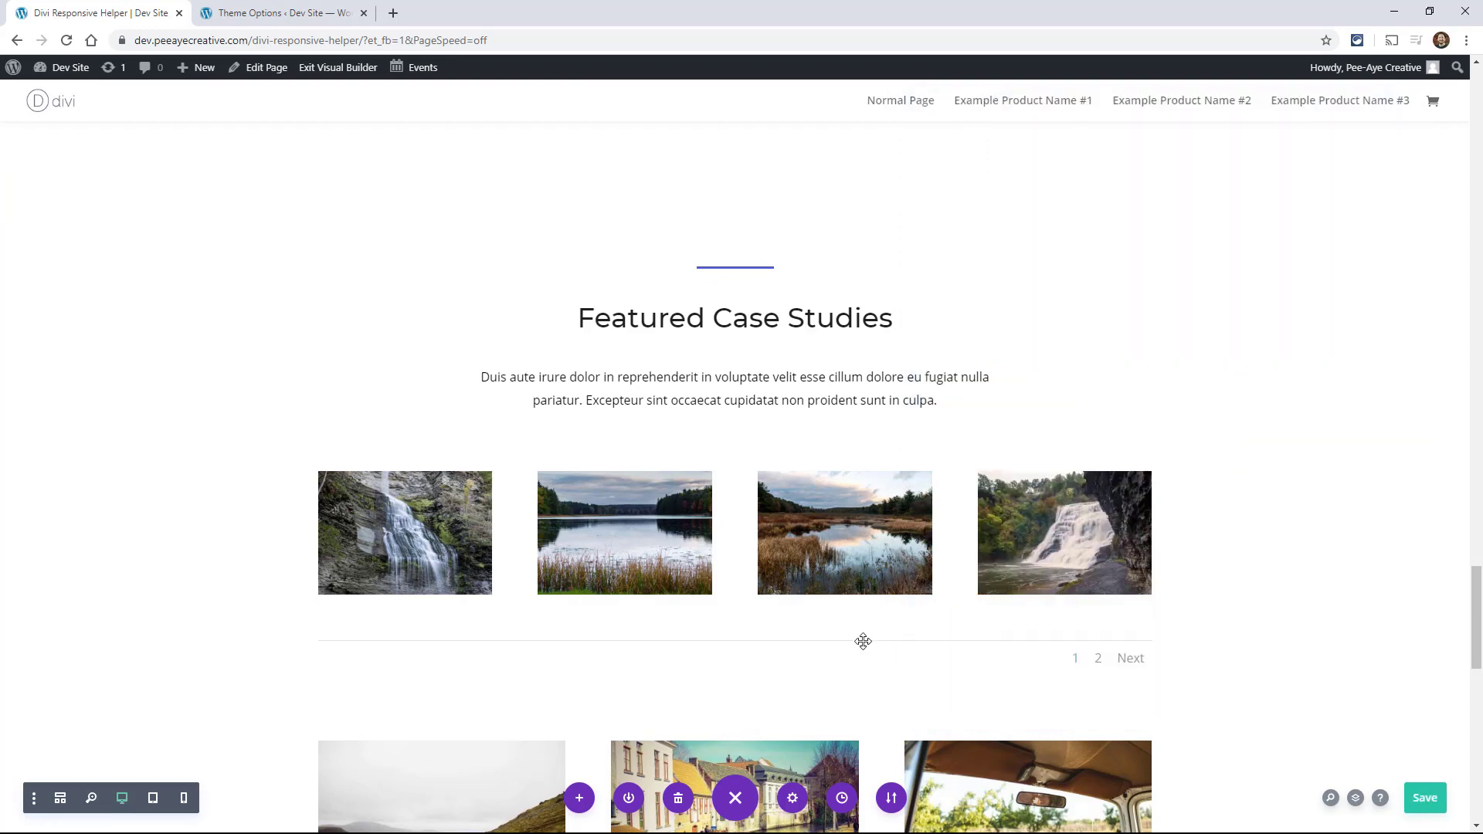
pyautogui.scroll(-3, 762, 572)
pyautogui.scroll(-3, 678, 673)
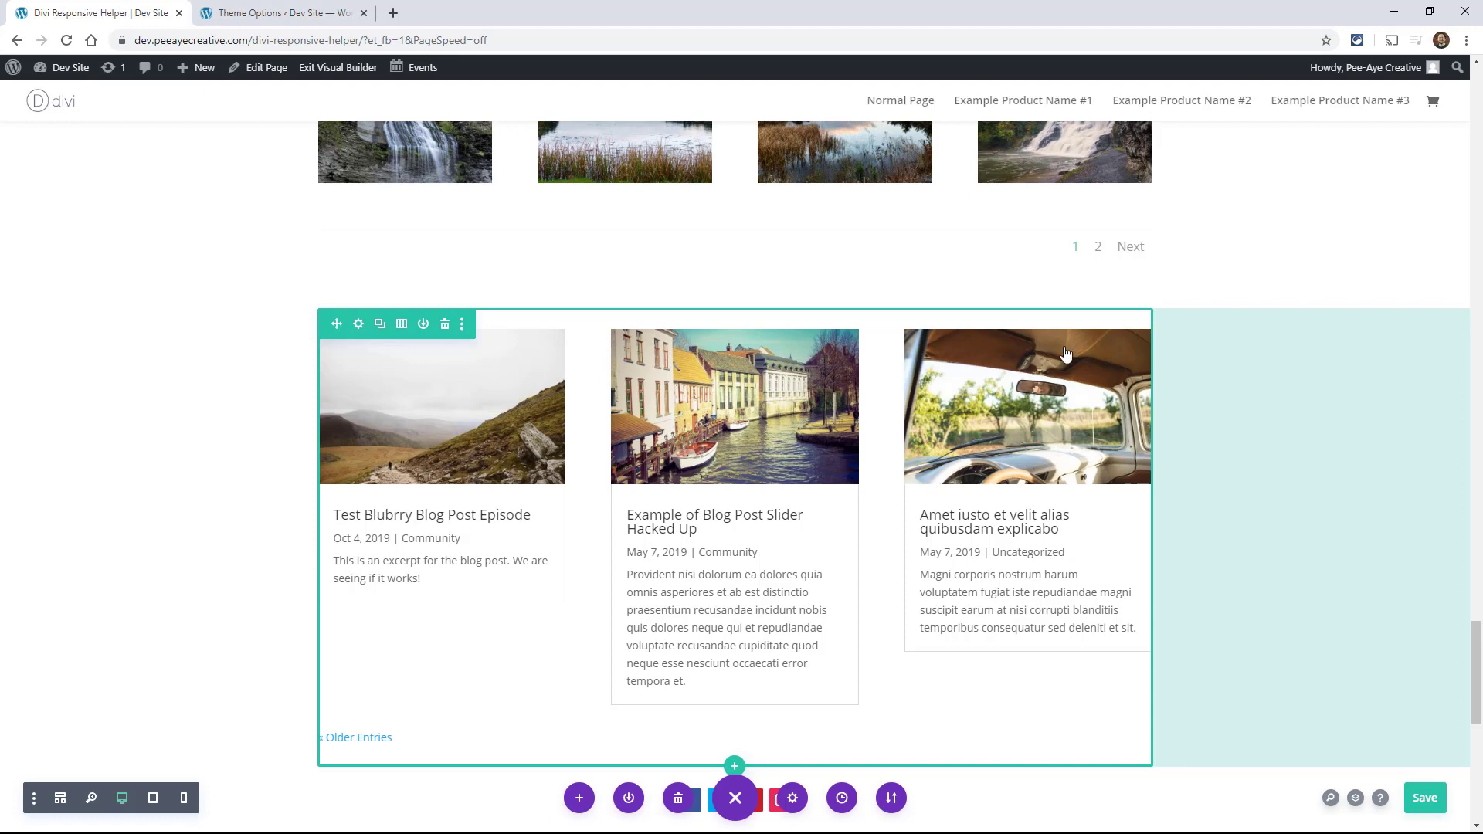
pyautogui.scroll(10, 1197, 417)
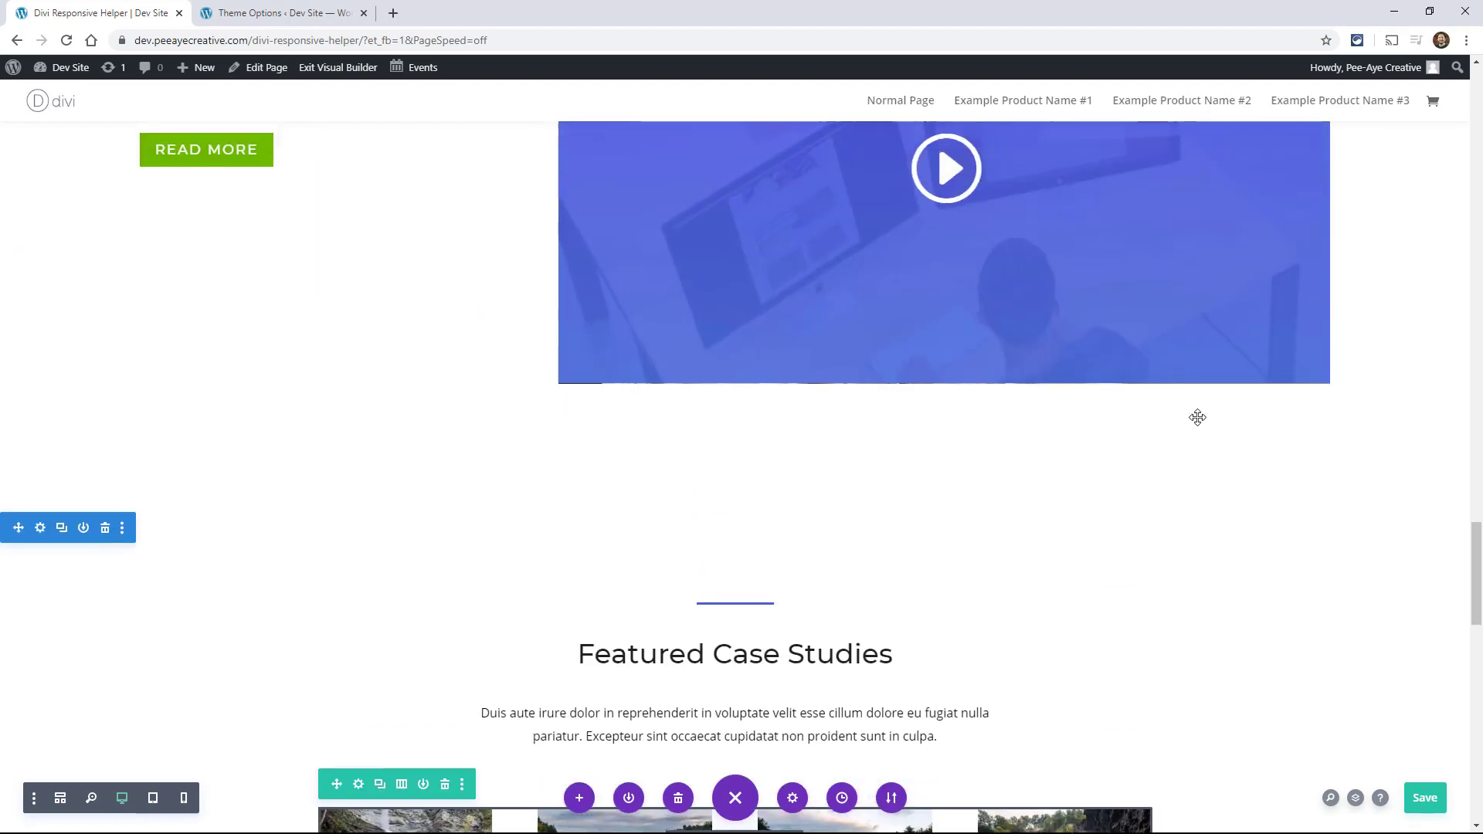
pyautogui.scroll(4, 1197, 417)
pyautogui.scroll(7, 1199, 425)
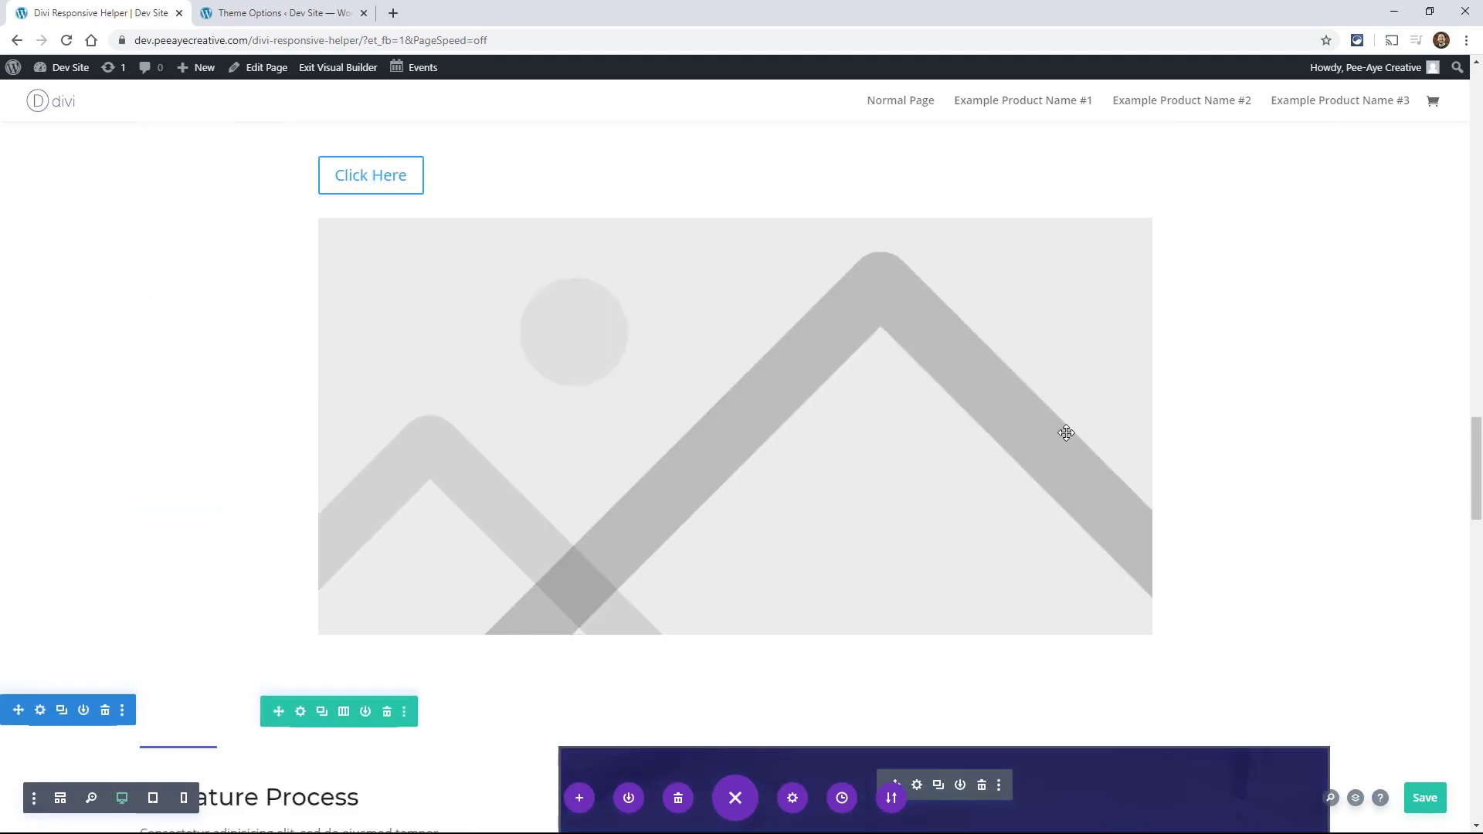